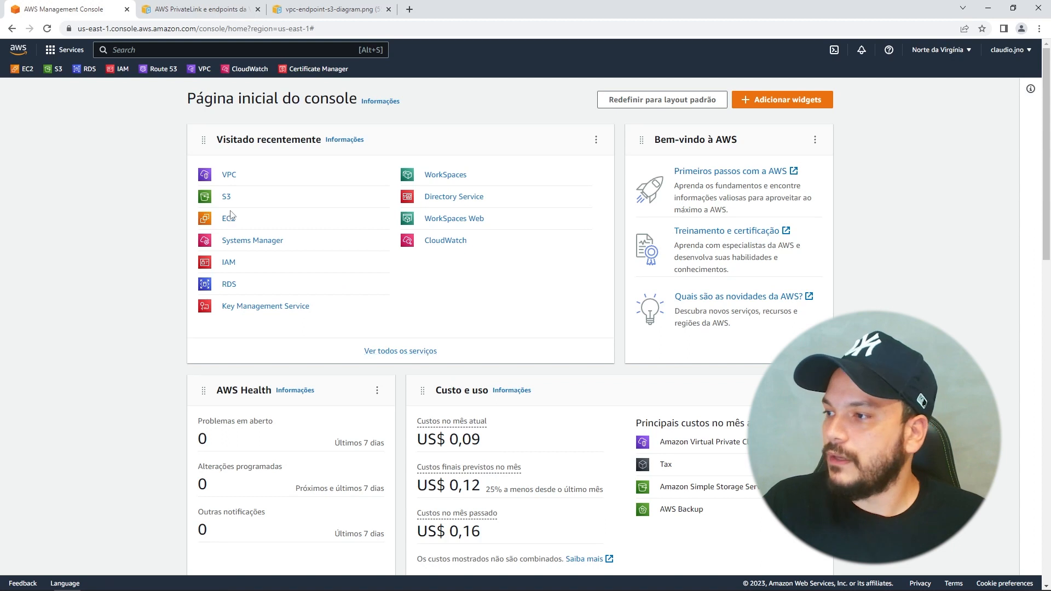
# List the running EC2 instances, view the networking details of the pri instance and open its priv1 subnet
pyautogui.click(229, 220)
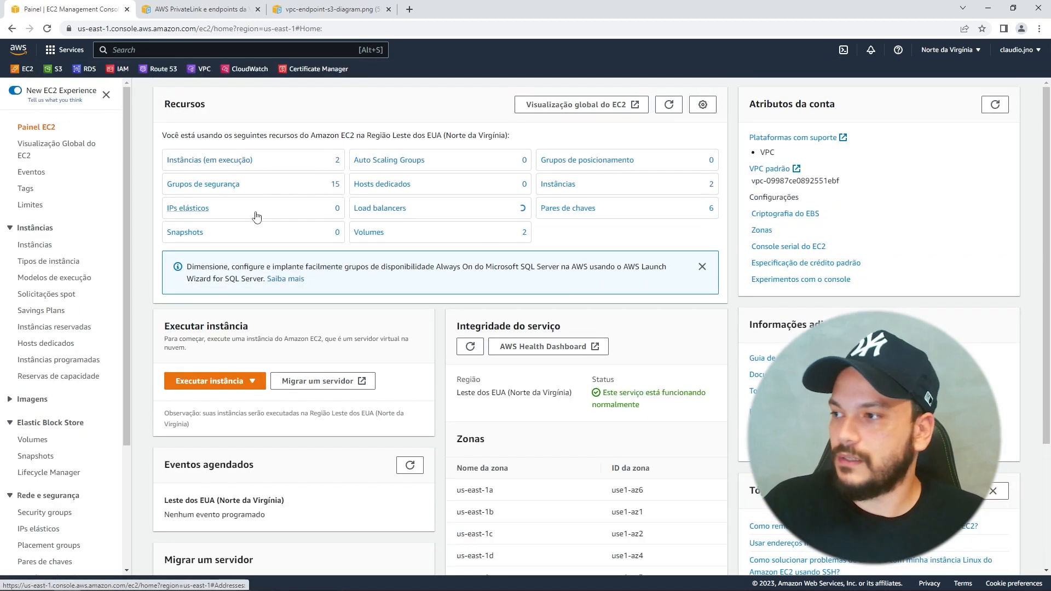
pyautogui.click(241, 164)
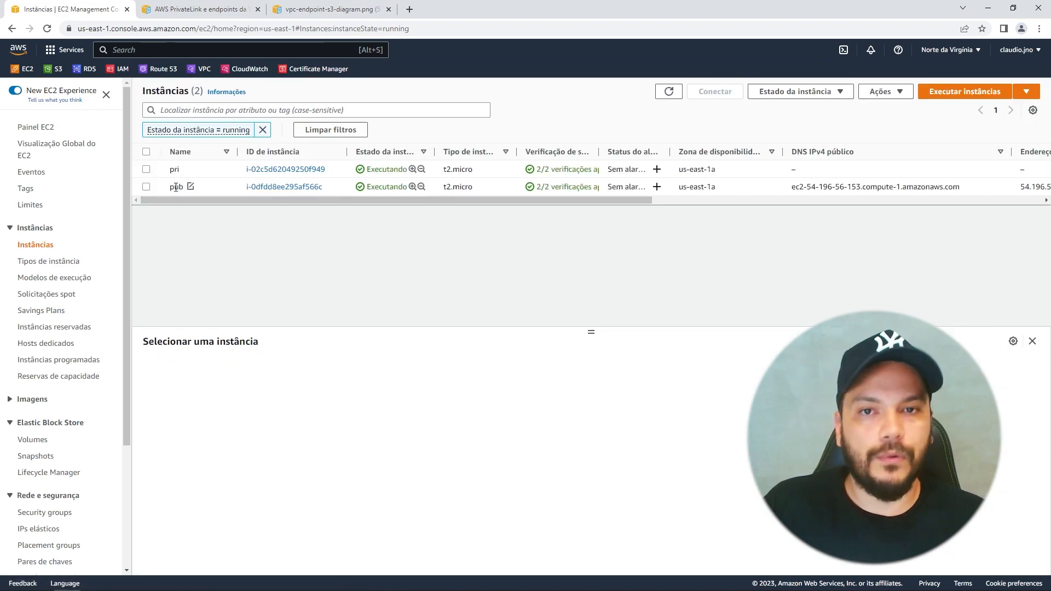
pyautogui.click(212, 174)
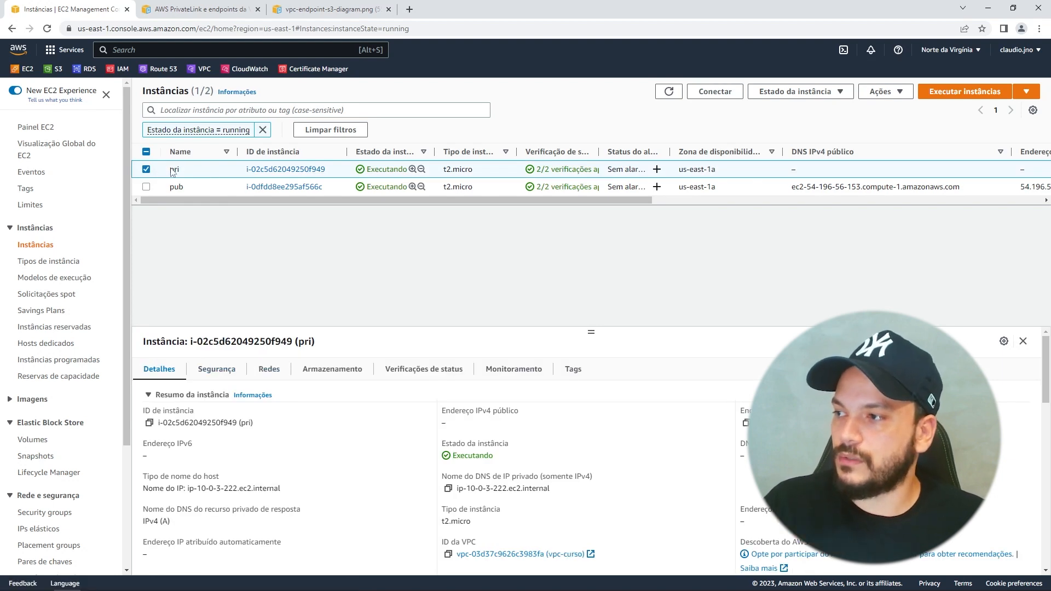
pyautogui.click(261, 372)
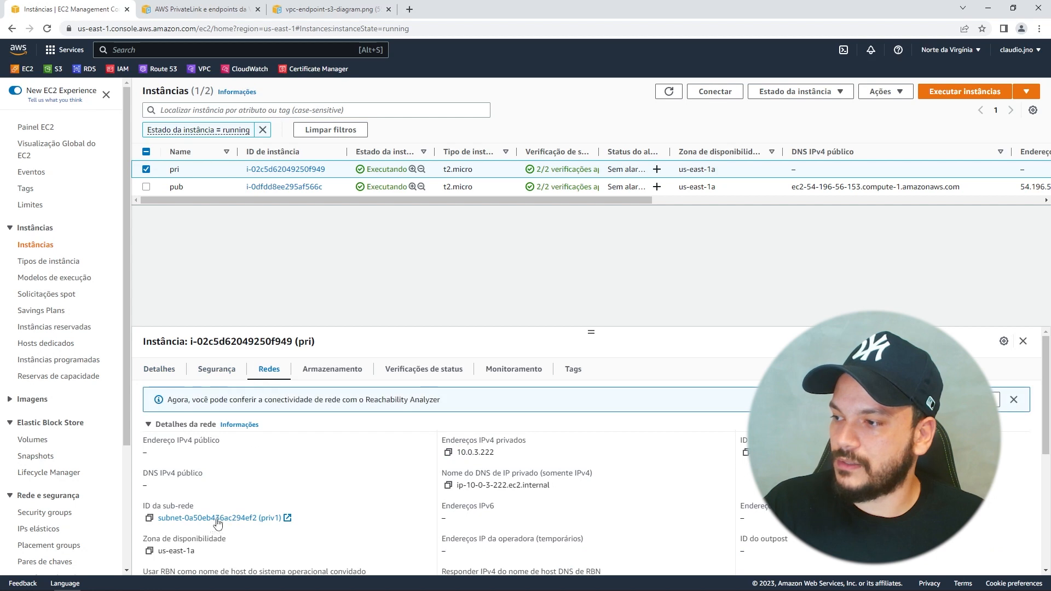
pyautogui.click(274, 524)
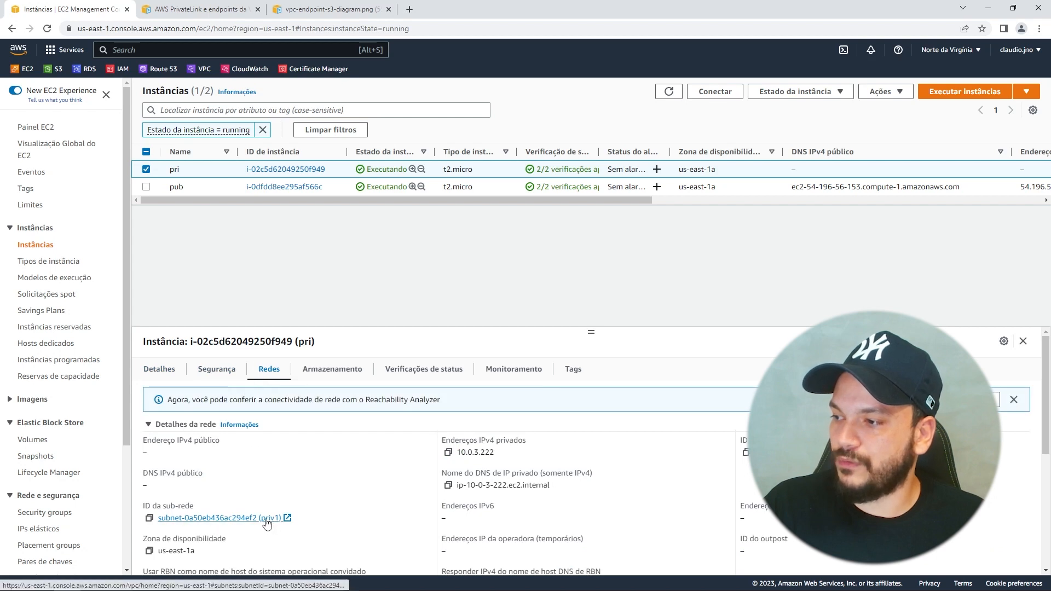
# Examine the routes in the route table of the priv1 subnet, enlarging the details area
pyautogui.click(197, 10)
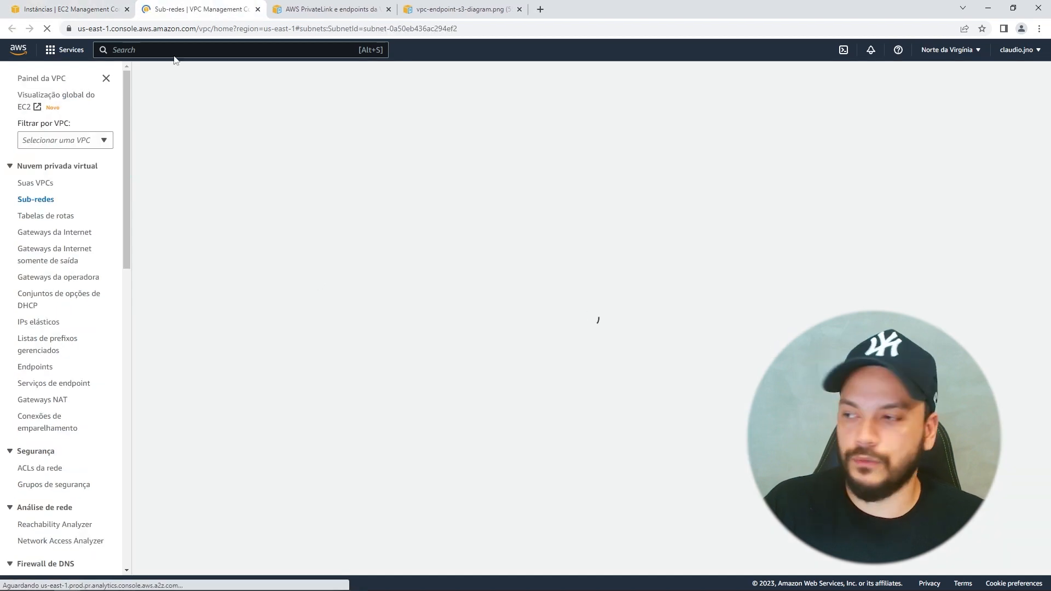
pyautogui.click(231, 190)
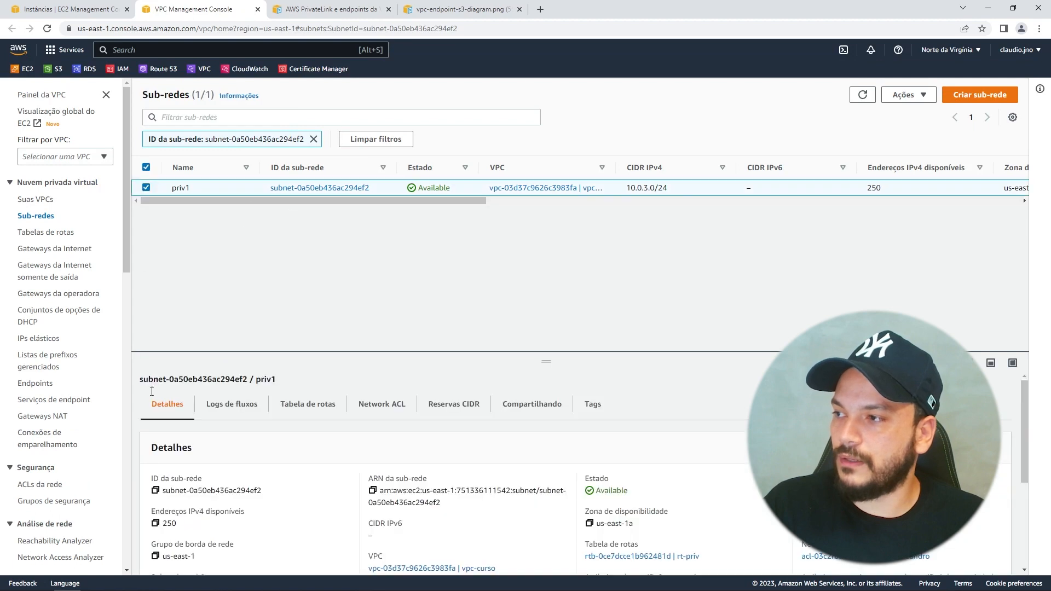
pyautogui.click(296, 408)
pyautogui.moveTo(542, 361); pyautogui.dragTo(537, 233)
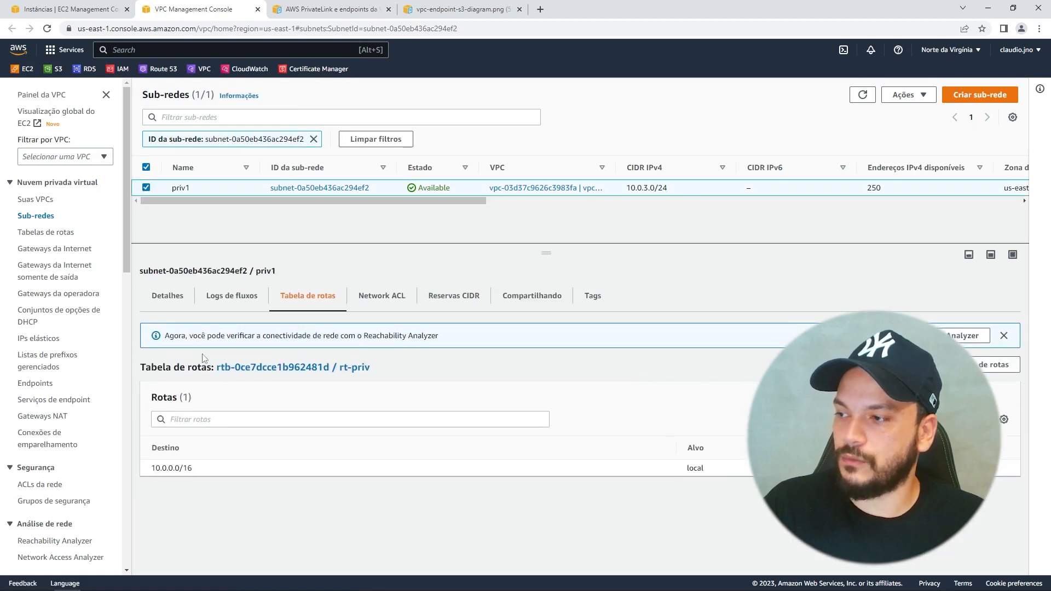
pyautogui.moveTo(733, 475); pyautogui.dragTo(213, 464)
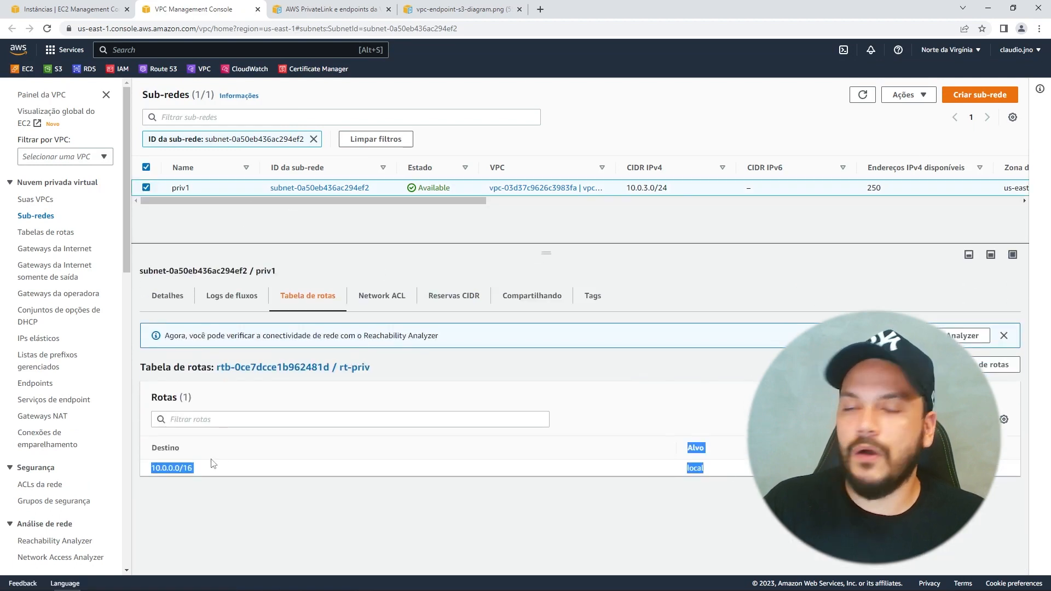
# Open the pub1 subnet from the pub instance's networking details and examine its route table
pyautogui.click(50, 9)
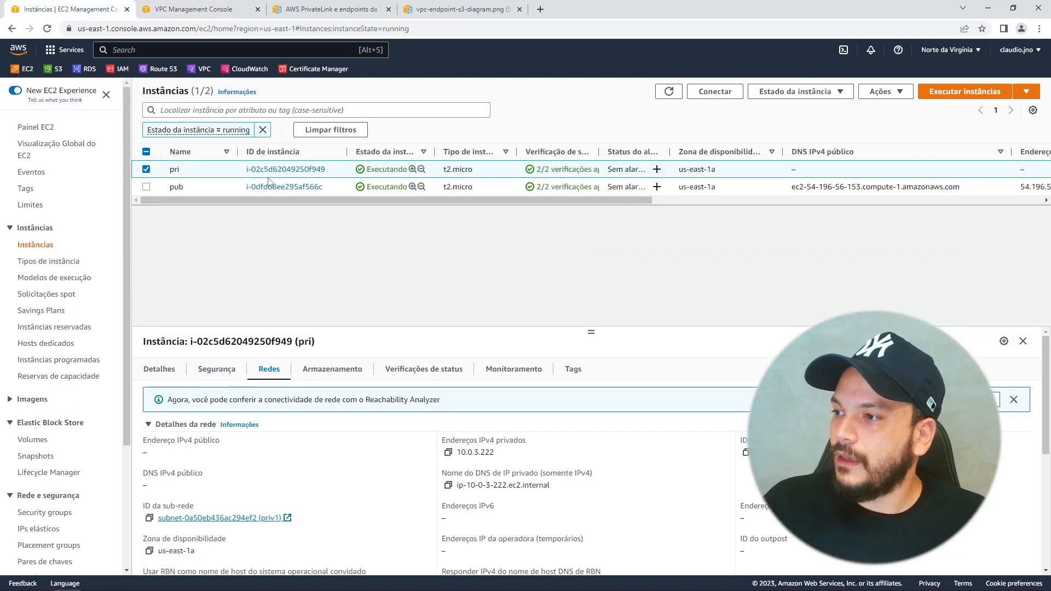
pyautogui.click(212, 188)
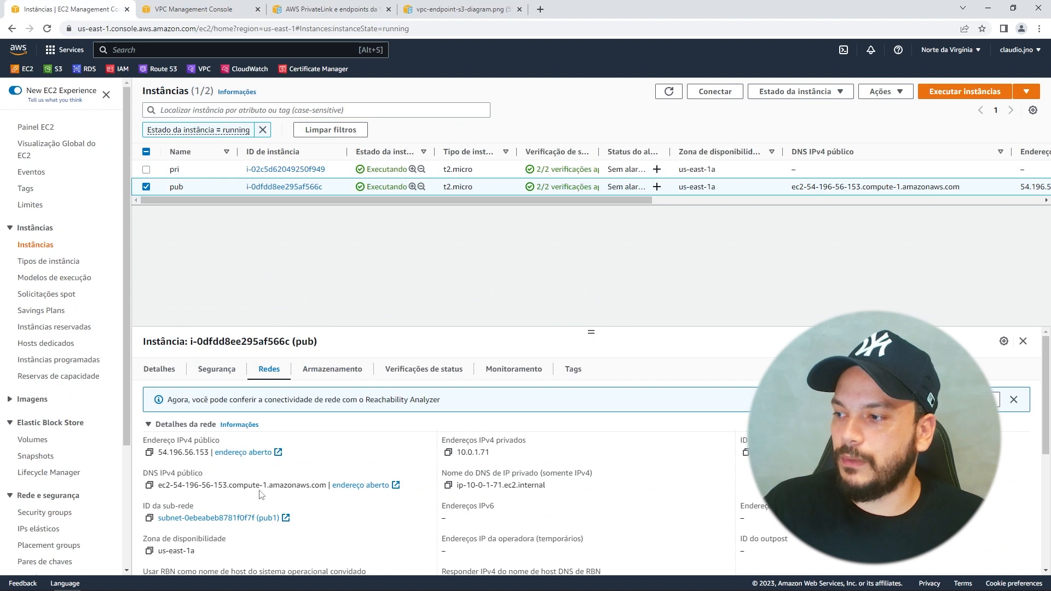
pyautogui.middleClick(266, 520)
pyautogui.click(315, 10)
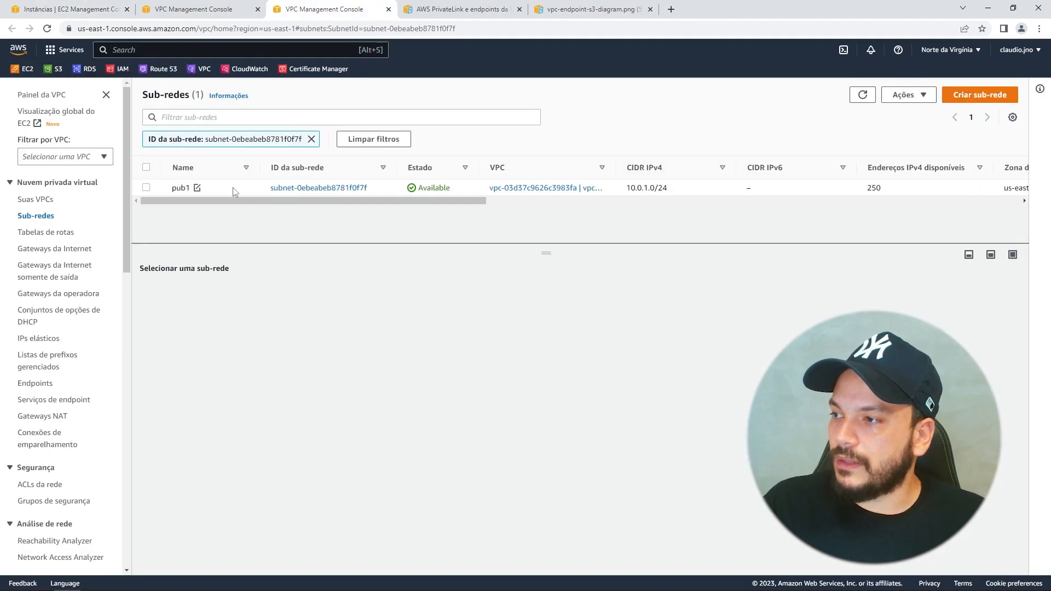
pyautogui.click(197, 187)
pyautogui.click(311, 297)
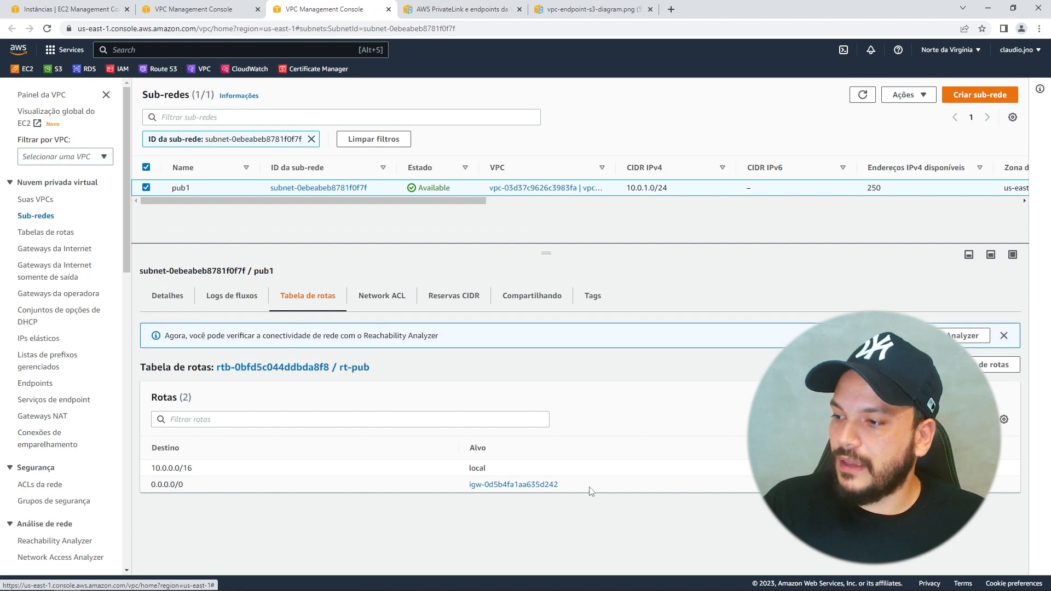
pyautogui.moveTo(591, 487); pyautogui.dragTo(140, 489)
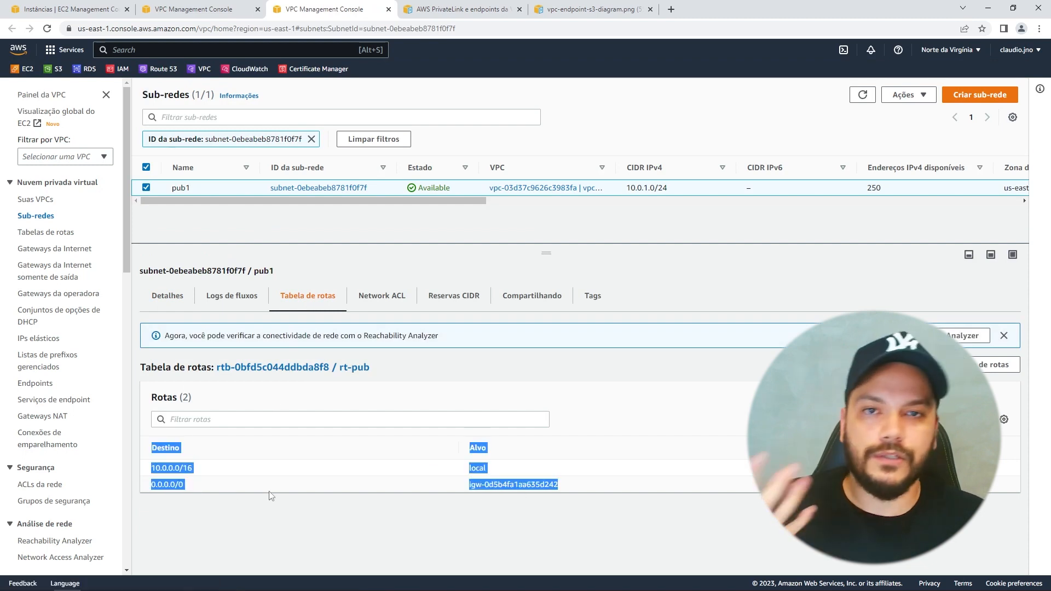
# Return to the EC2 instance list and compare the public IPv4 addresses of the pri and pub instances
pyautogui.click(187, 9)
pyautogui.click(99, 10)
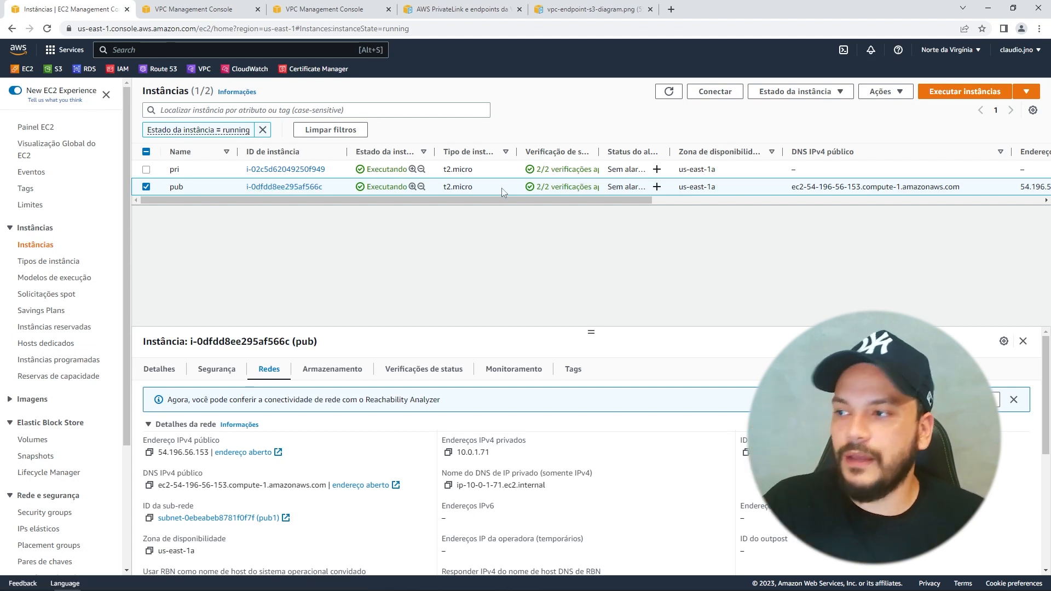
pyautogui.click(210, 171)
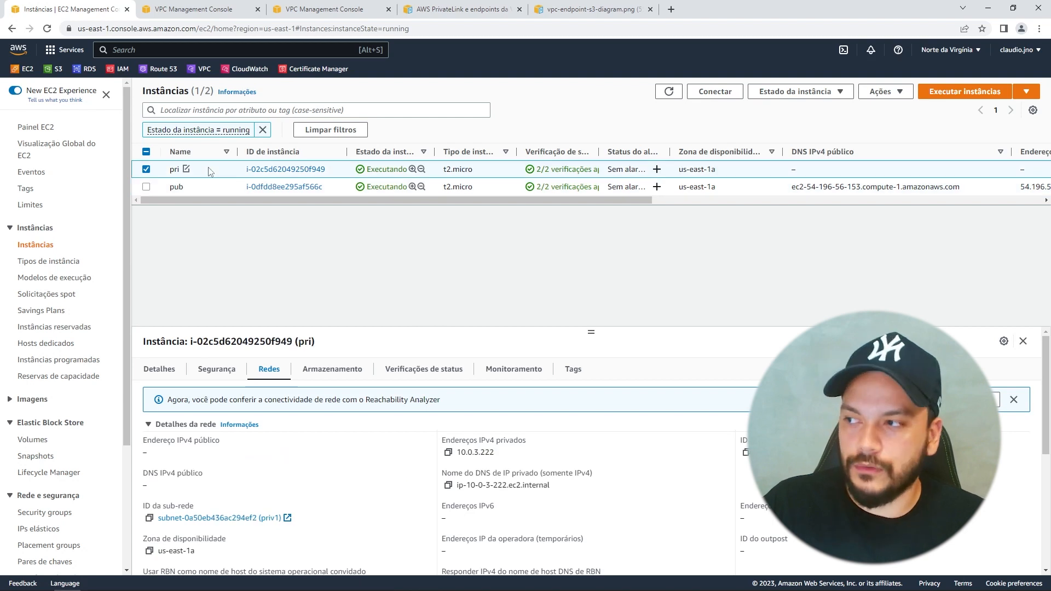
pyautogui.click(211, 190)
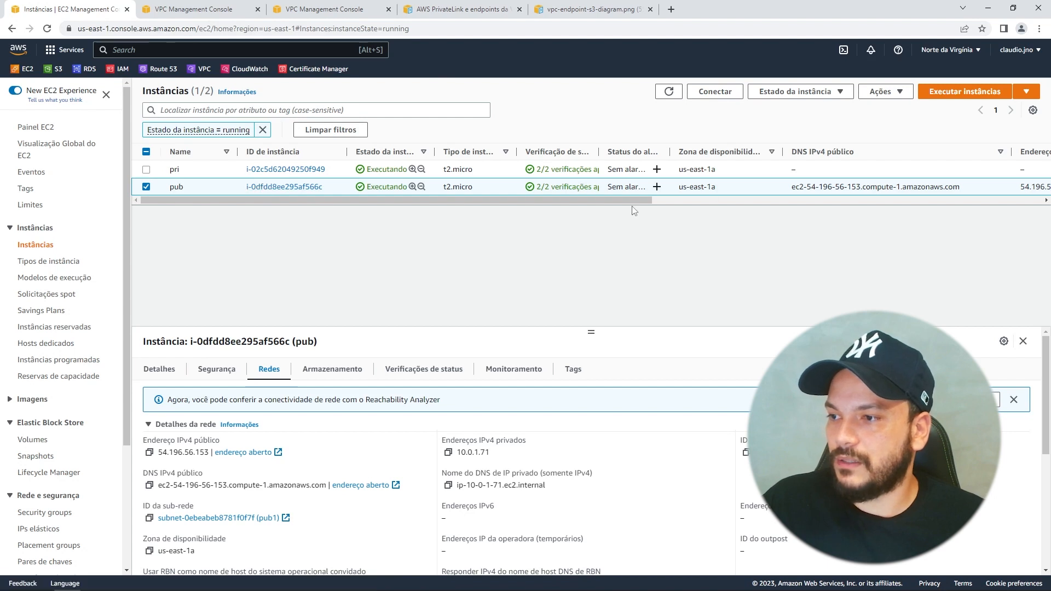
pyautogui.moveTo(635, 201); pyautogui.dragTo(764, 171)
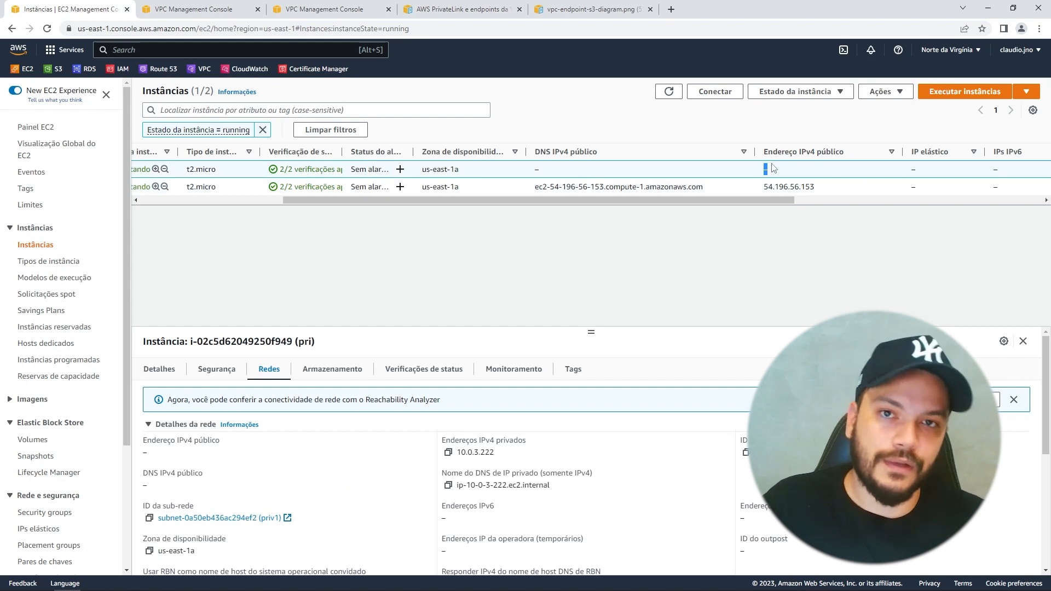
pyautogui.click(824, 192)
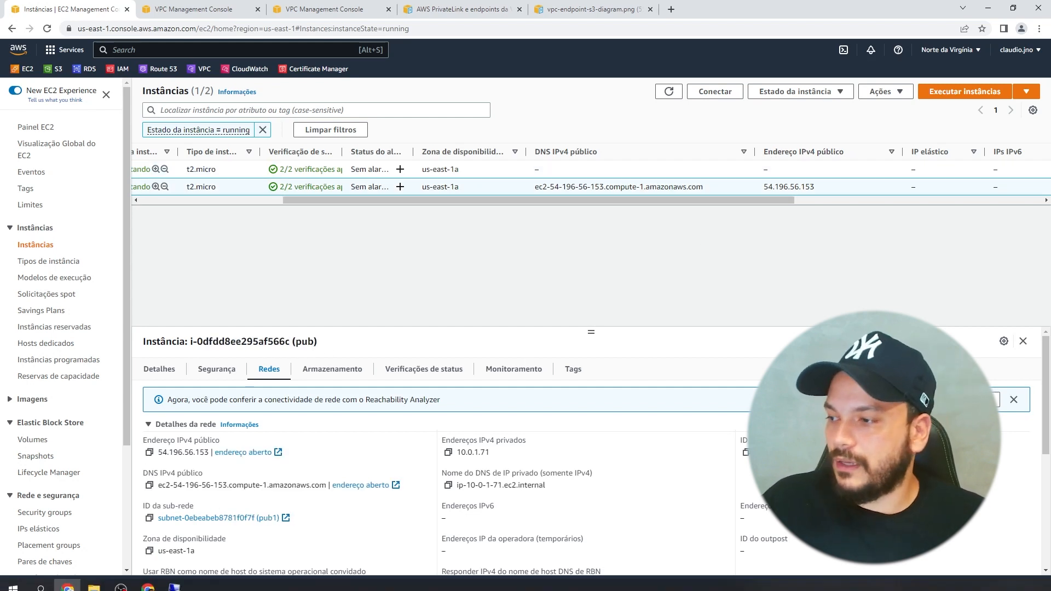
# Switch to the Remote Desktop session of the pub instance and bring up MobaXterm
pyautogui.click(174, 585)
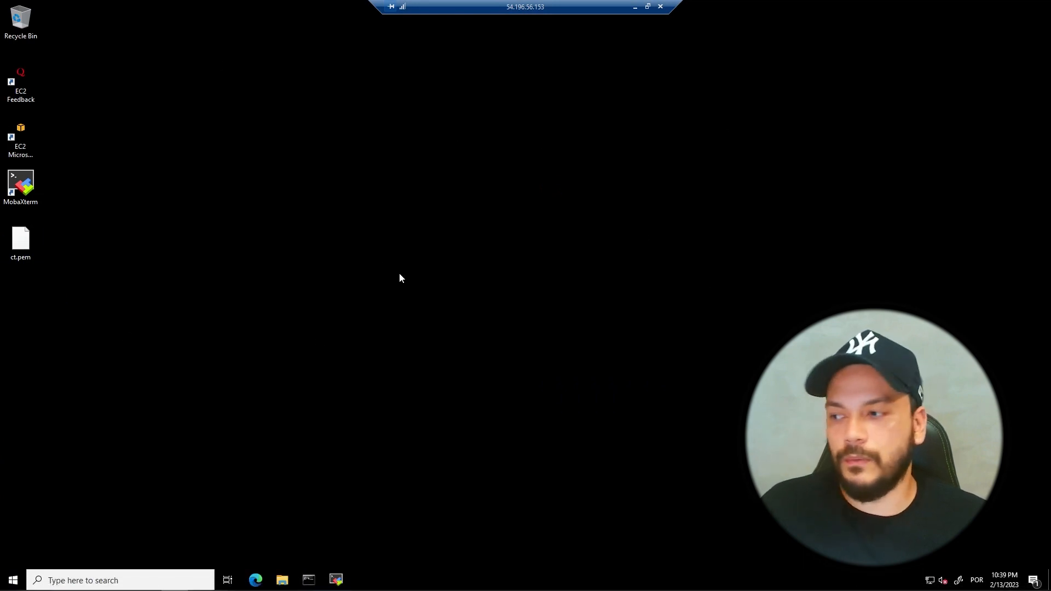
pyautogui.click(20, 187)
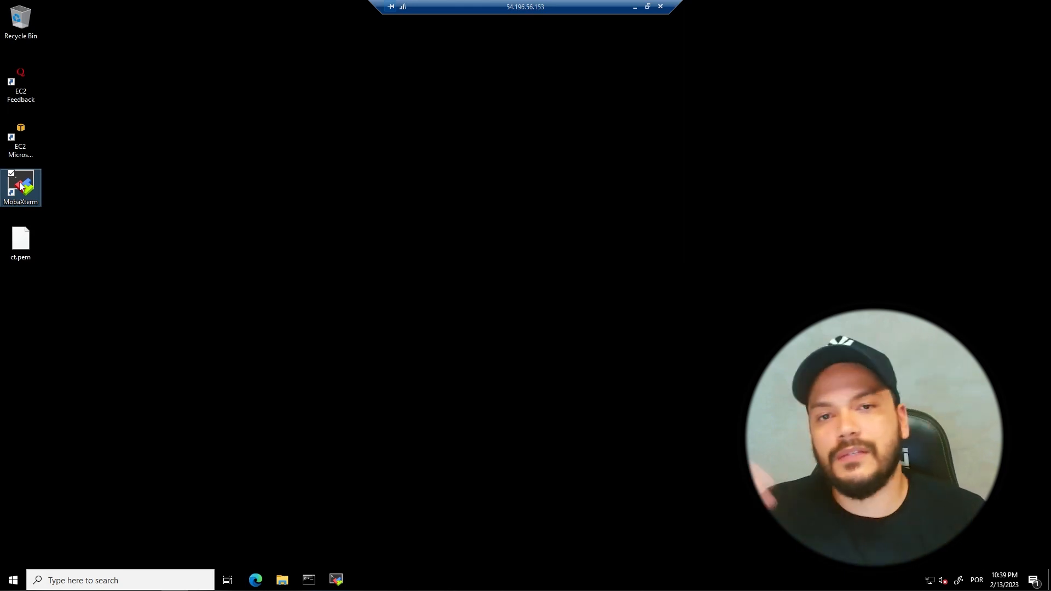
pyautogui.click(336, 580)
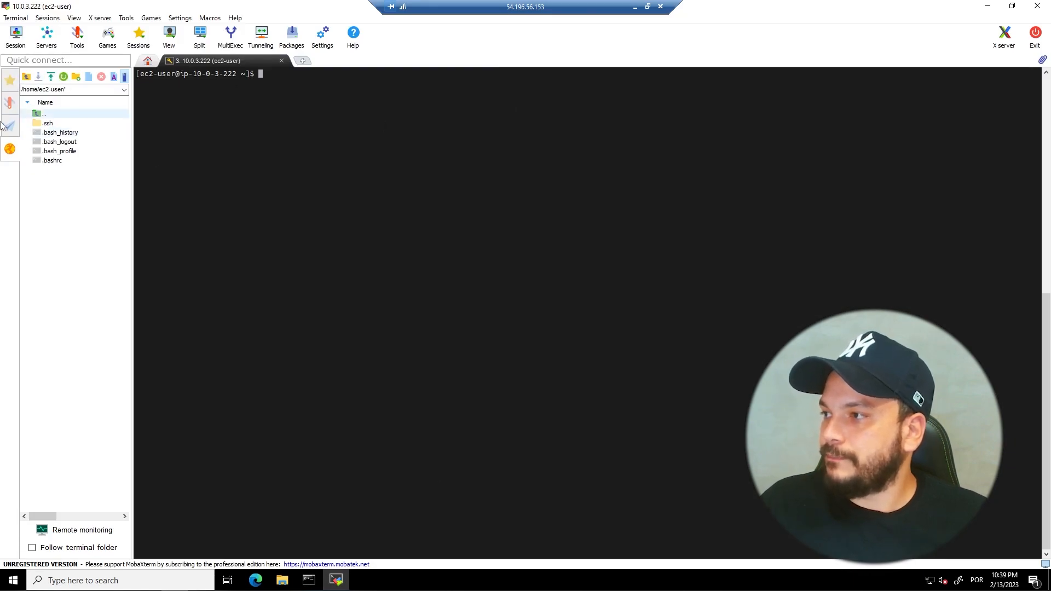
# Review the saved SSH session settings for host 10.0.3.222 and close them without changes
pyautogui.click(10, 80)
pyautogui.rightClick(79, 93)
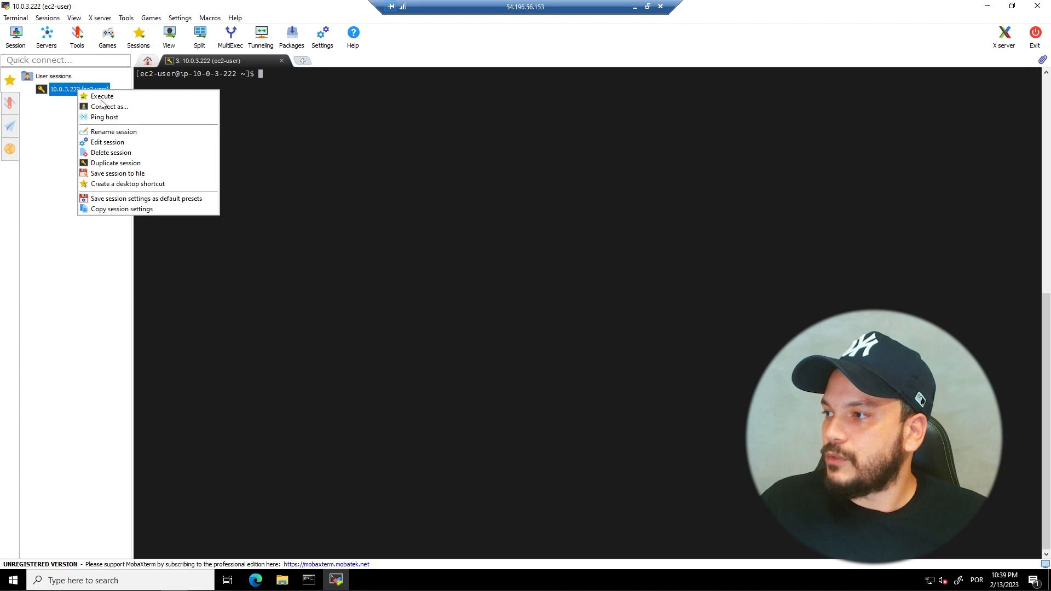
pyautogui.click(121, 146)
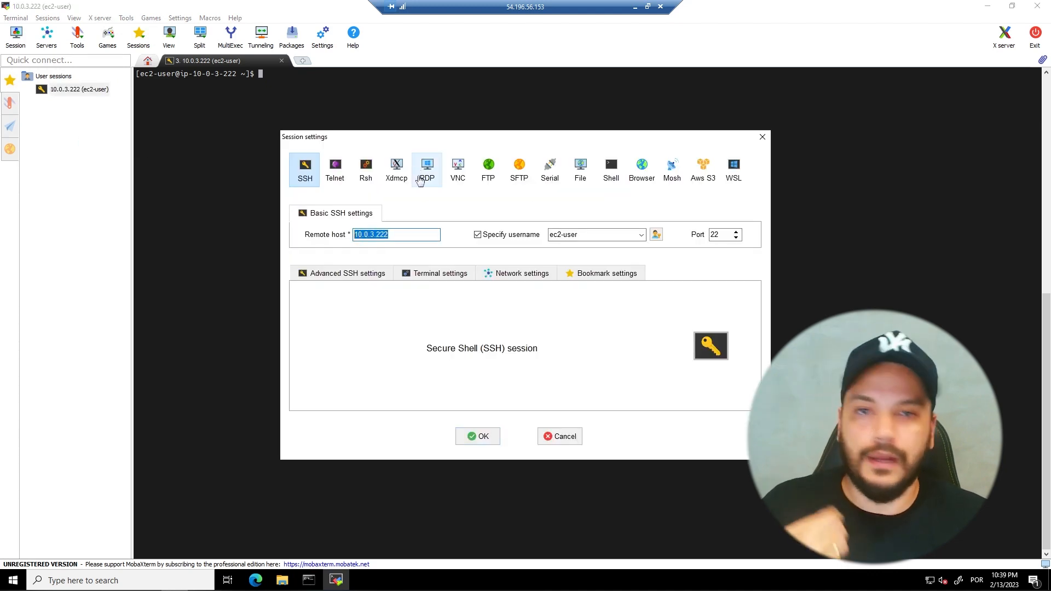
pyautogui.moveTo(437, 234); pyautogui.dragTo(358, 237)
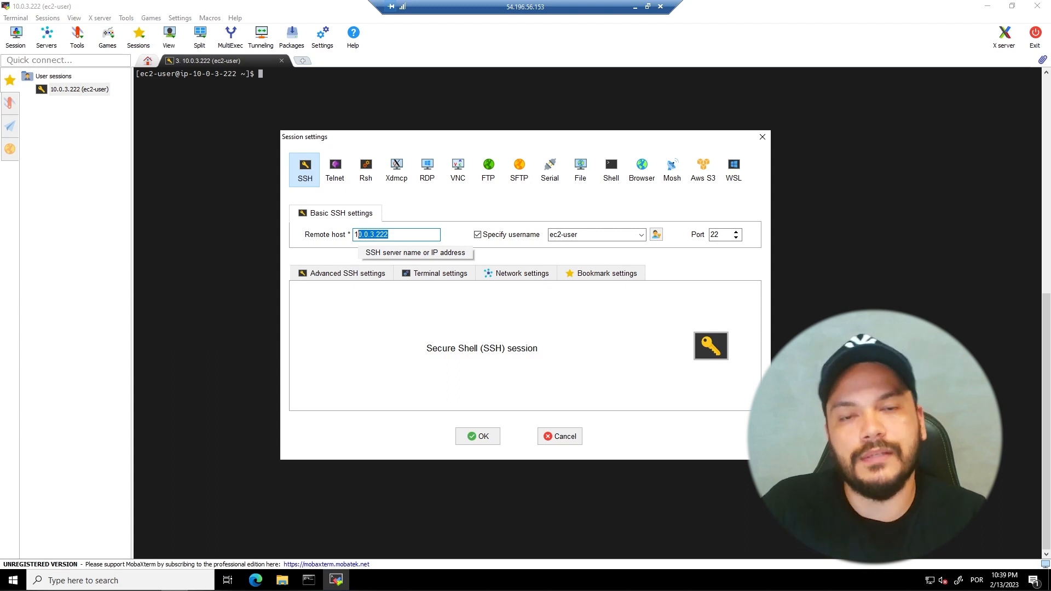
pyautogui.click(398, 237)
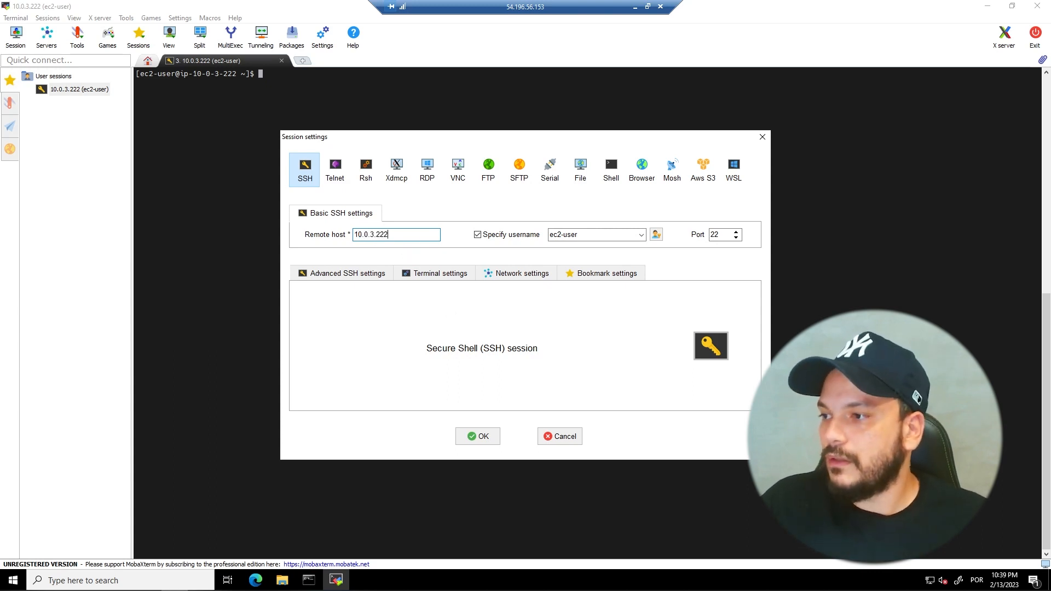
pyautogui.click(761, 138)
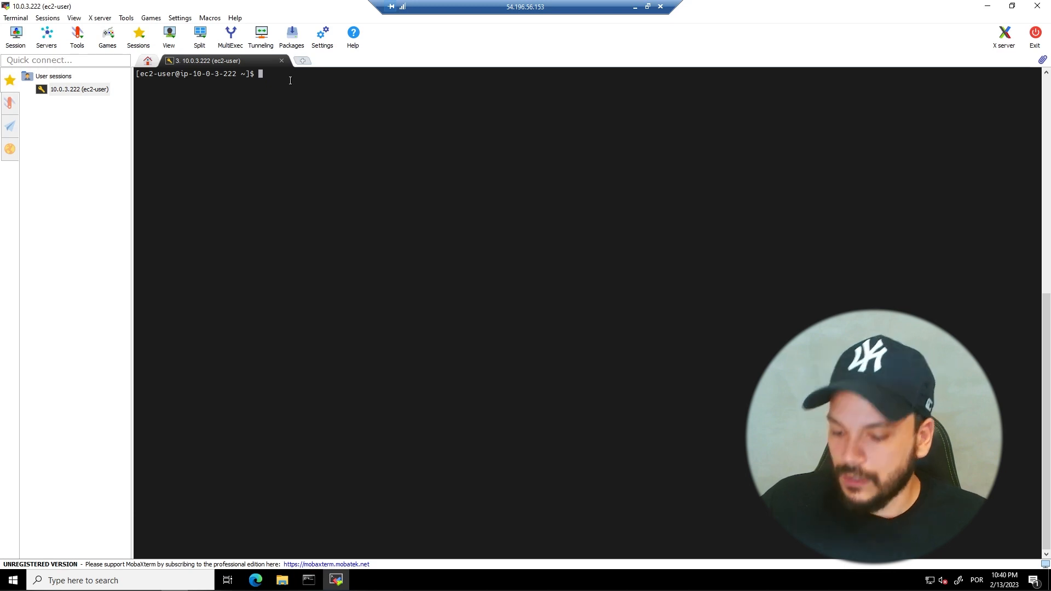
# Run "aws s3 ls" in the private instance's SSH terminal and interrupt the command
pyautogui.write('aws ')
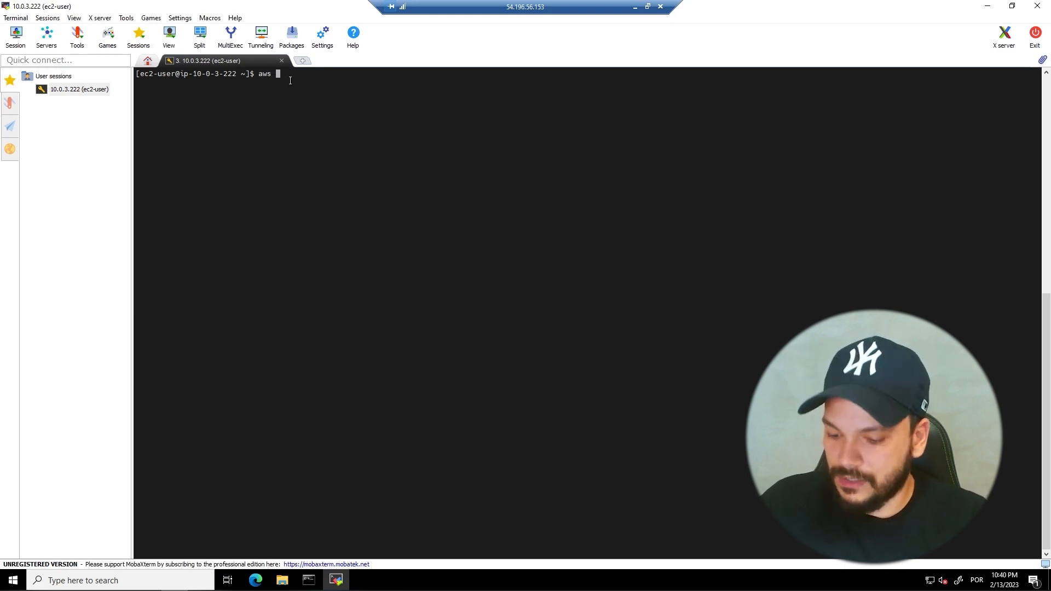
pyautogui.write('s3 ls')
pyautogui.press('Return')
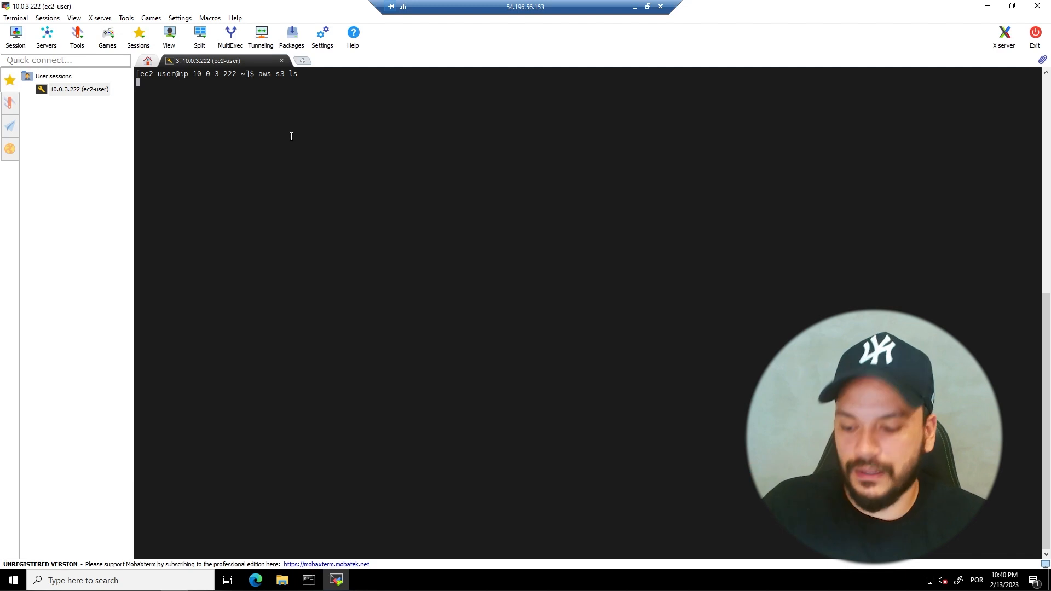
pyautogui.hotkey('ctrl', 'c')
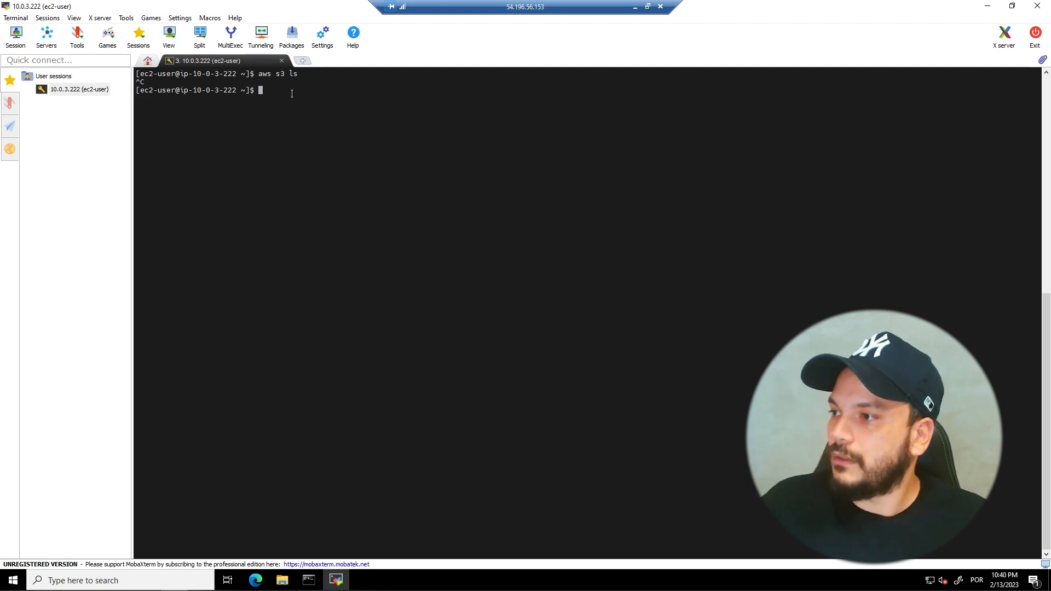
# Minimize MobaXterm, open a Command Prompt on the public Windows instance and move its window toward the desktop's center
pyautogui.click(987, 5)
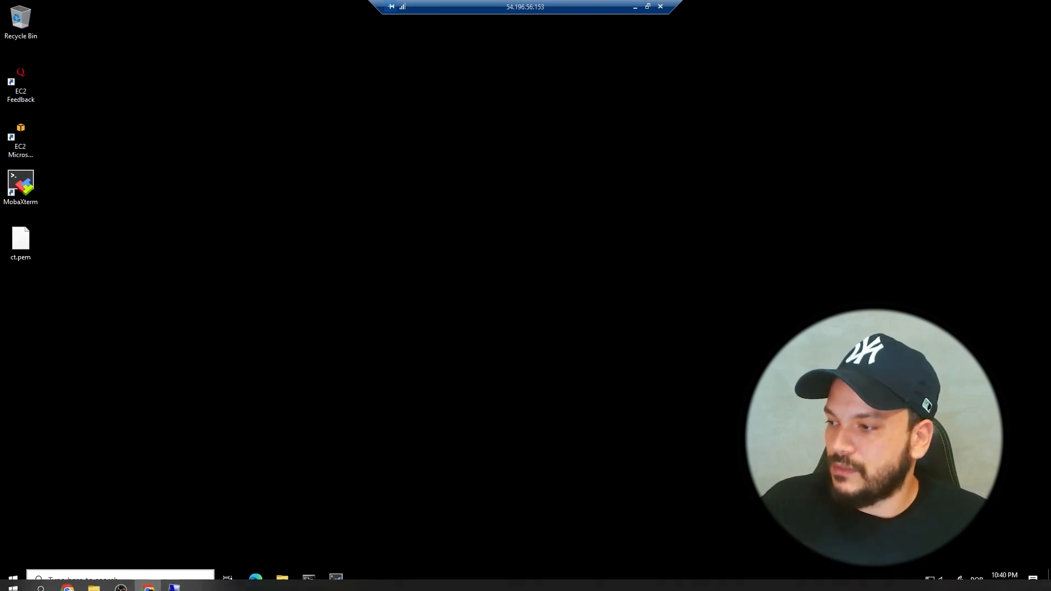
pyautogui.click(131, 580)
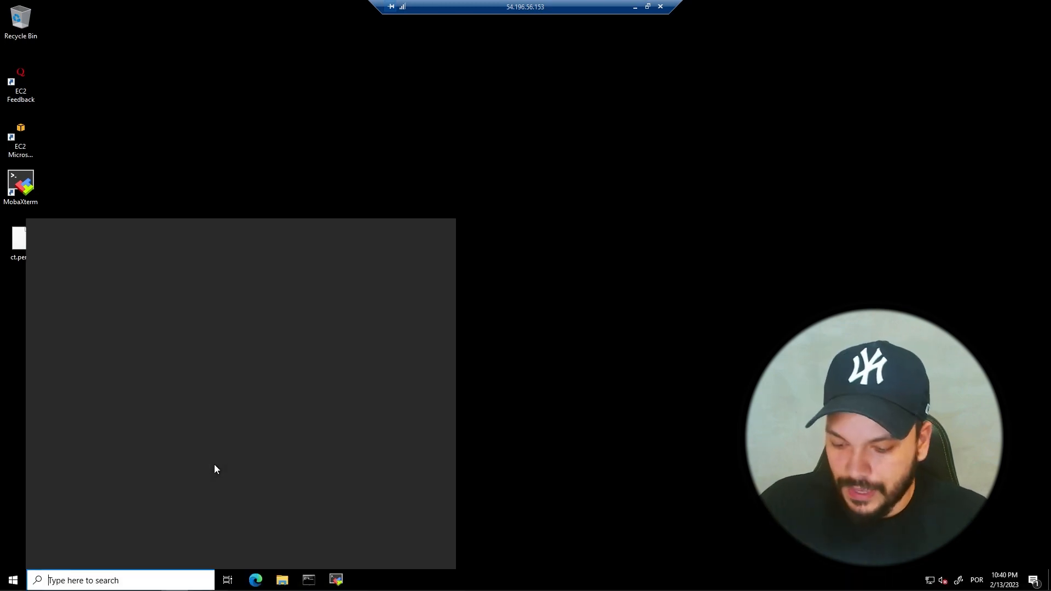
pyautogui.write('cmd')
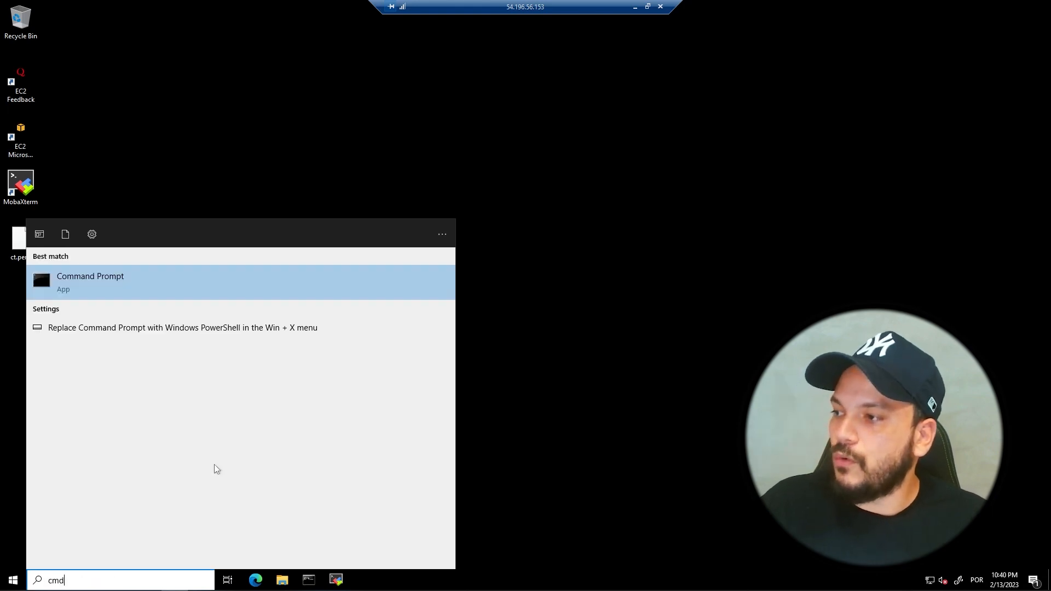
pyautogui.click(127, 277)
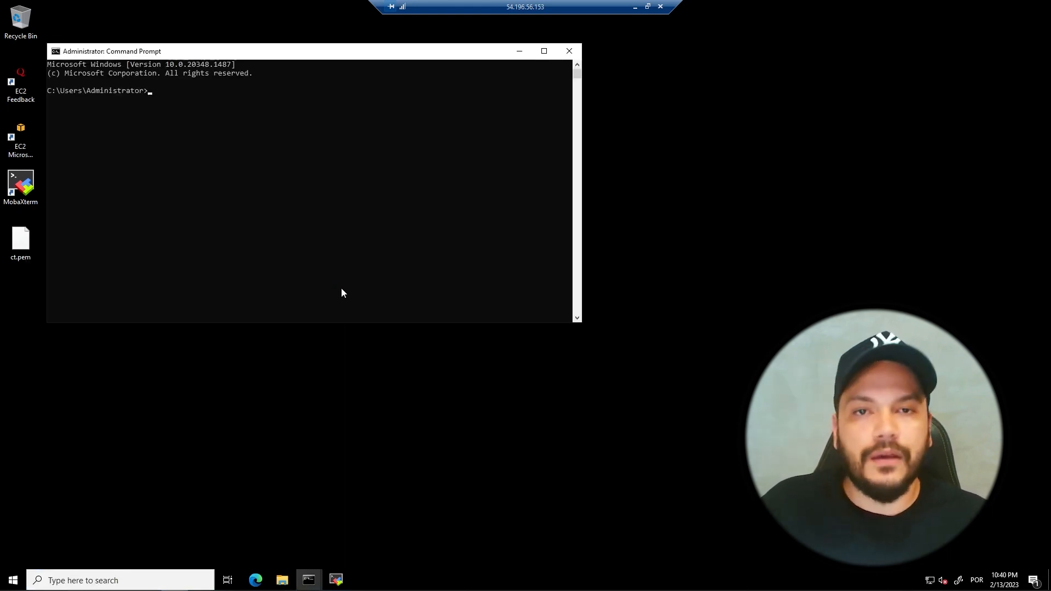
pyautogui.moveTo(260, 54); pyautogui.dragTo(352, 87)
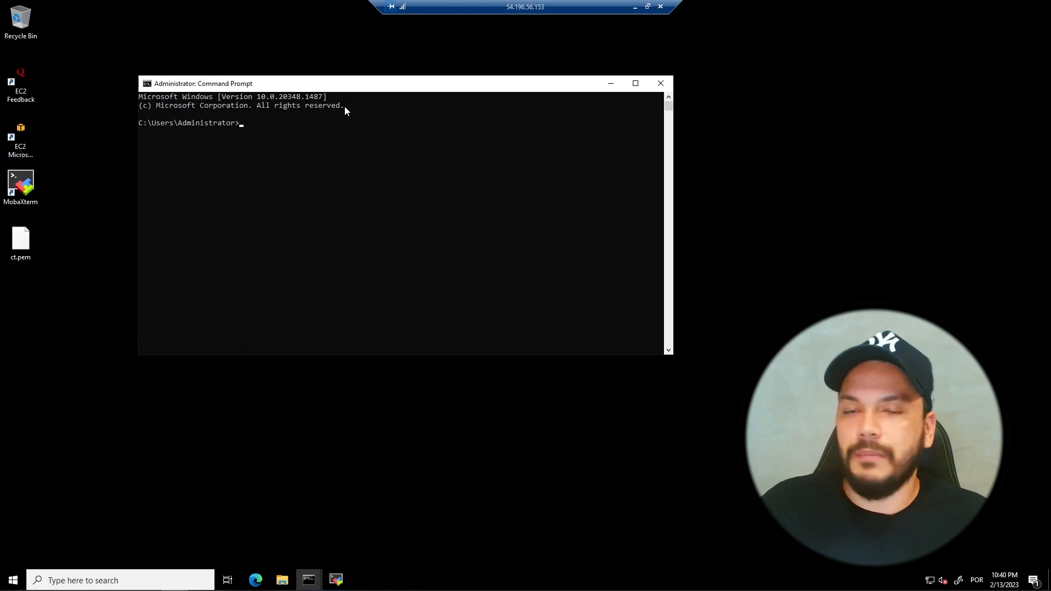
# Run "aws s3 ls" in the Command Prompt on the public Windows instance
pyautogui.click(281, 137)
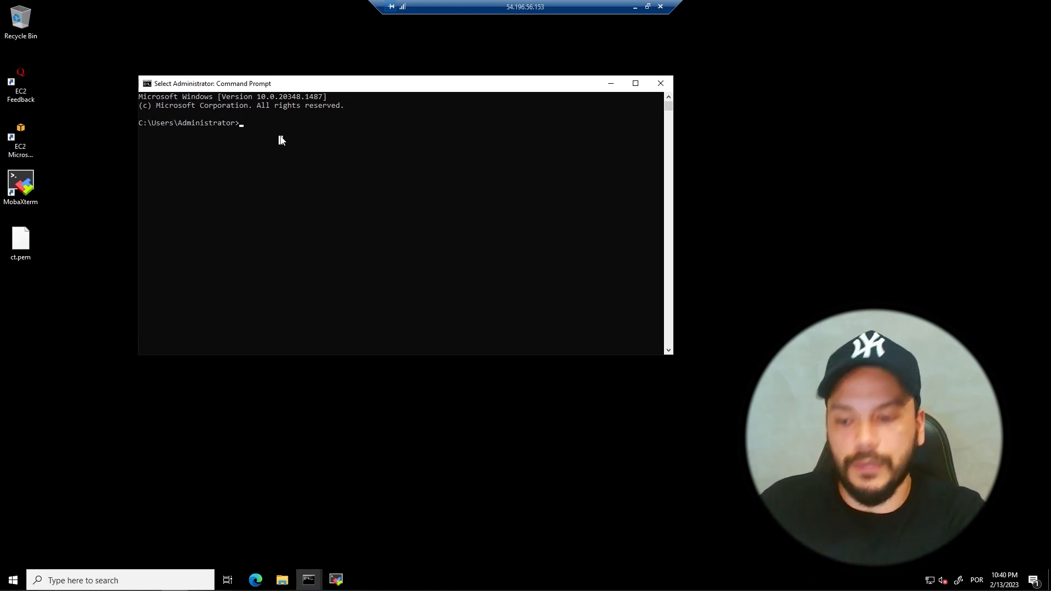
pyautogui.write('aws s3 l')
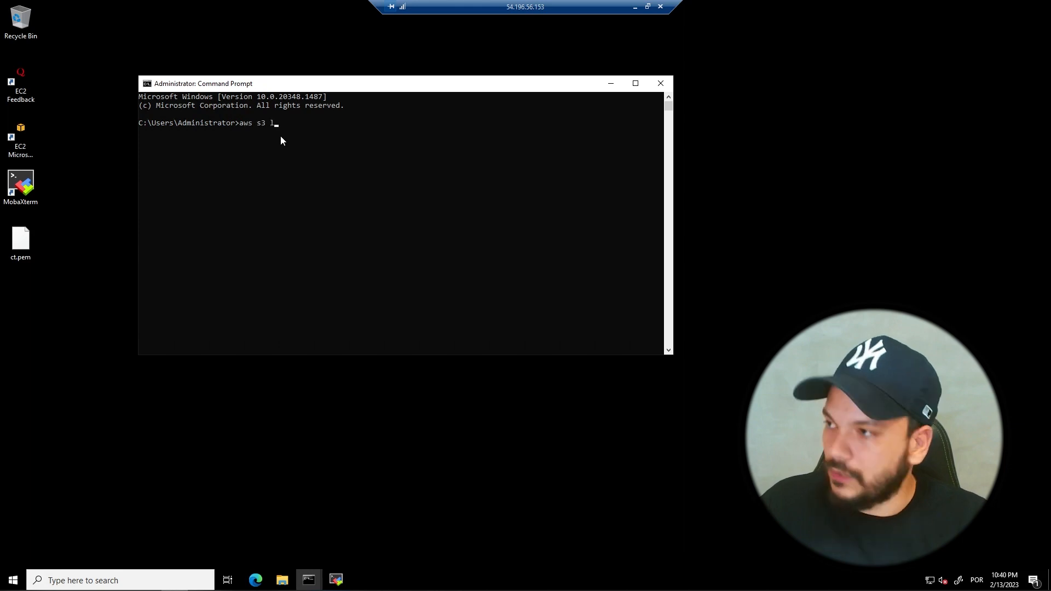
pyautogui.write('s')
pyautogui.press('Return')
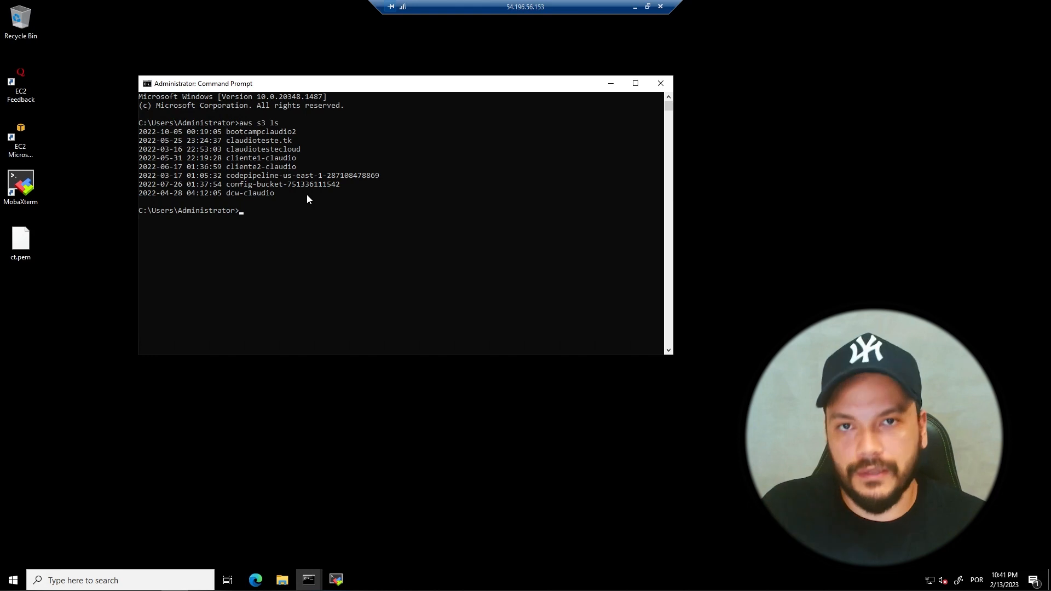
# Minimize the Command Prompt, bring up MobaXterm, and minimize the Remote Desktop session to return to the AWS console
pyautogui.click(612, 84)
pyautogui.click(336, 580)
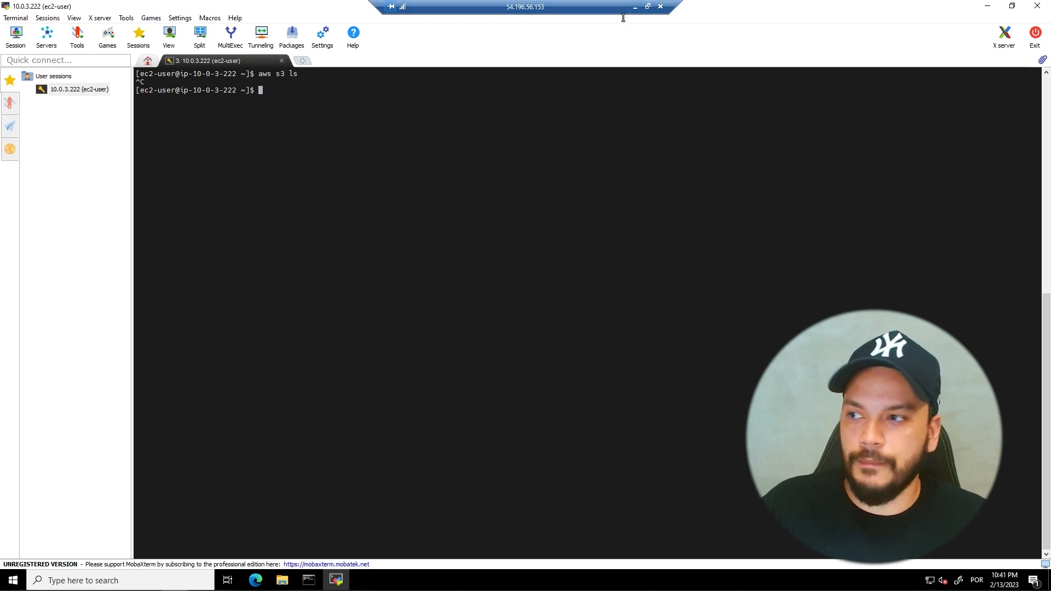
pyautogui.click(635, 7)
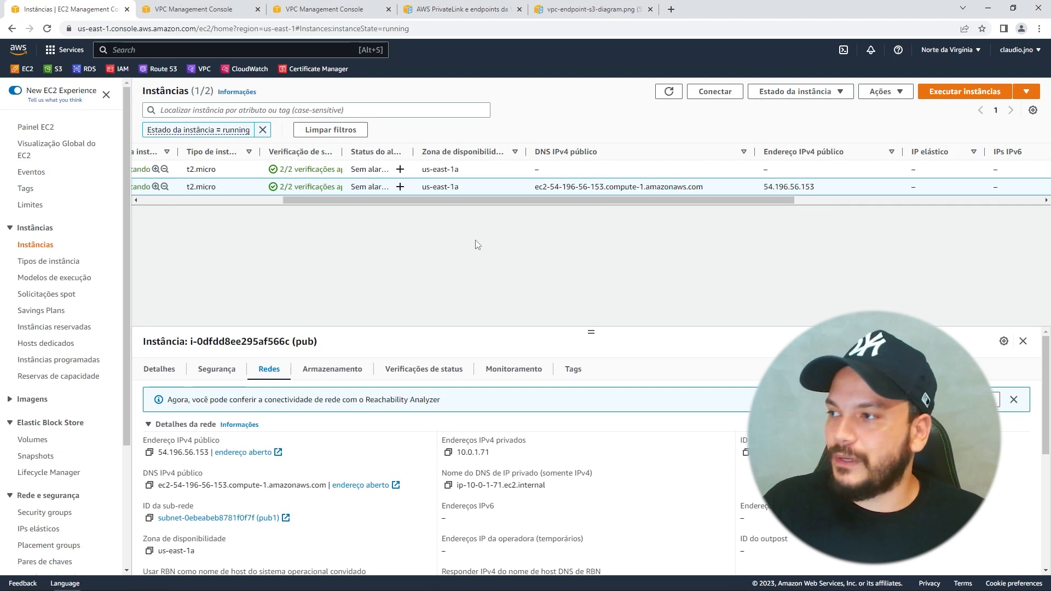
# Search the AWS services for "vpc", open the VPC console in a new browser tab and show its Endpoints list
pyautogui.click(175, 50)
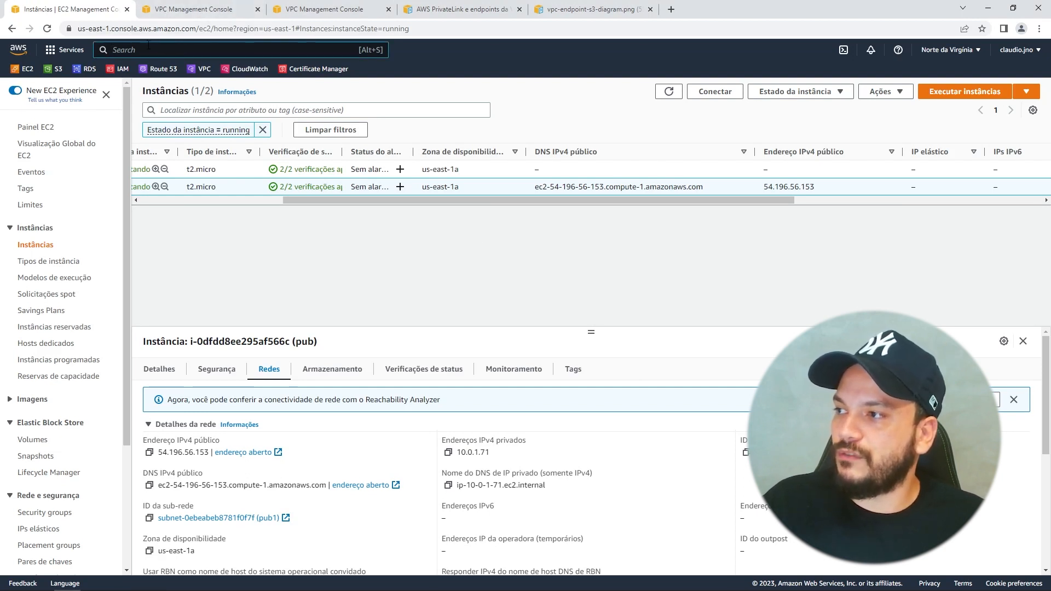
pyautogui.write('vpc')
pyautogui.middleClick(262, 134)
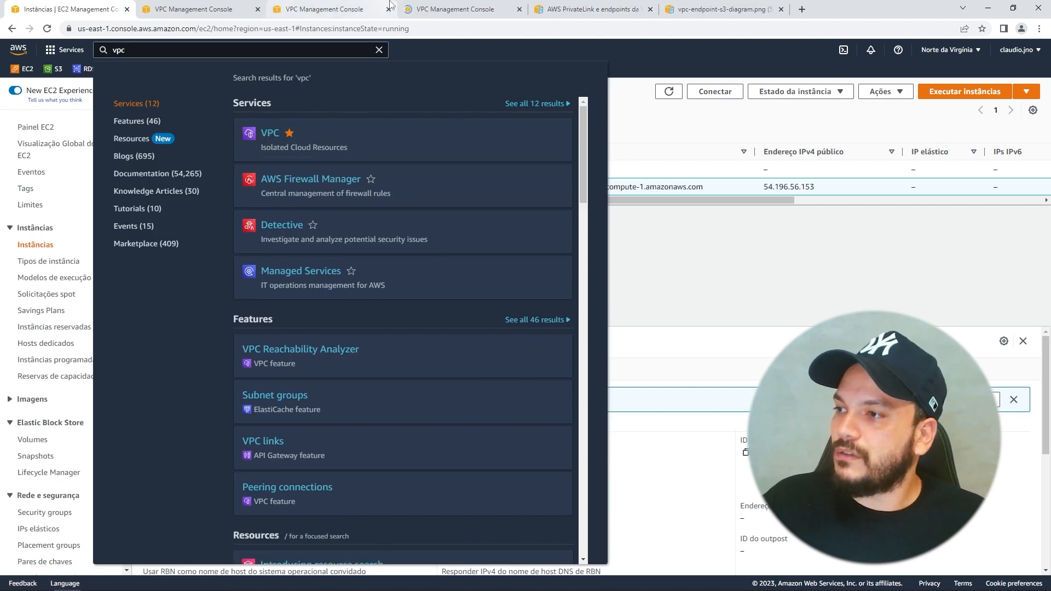
pyautogui.click(421, 9)
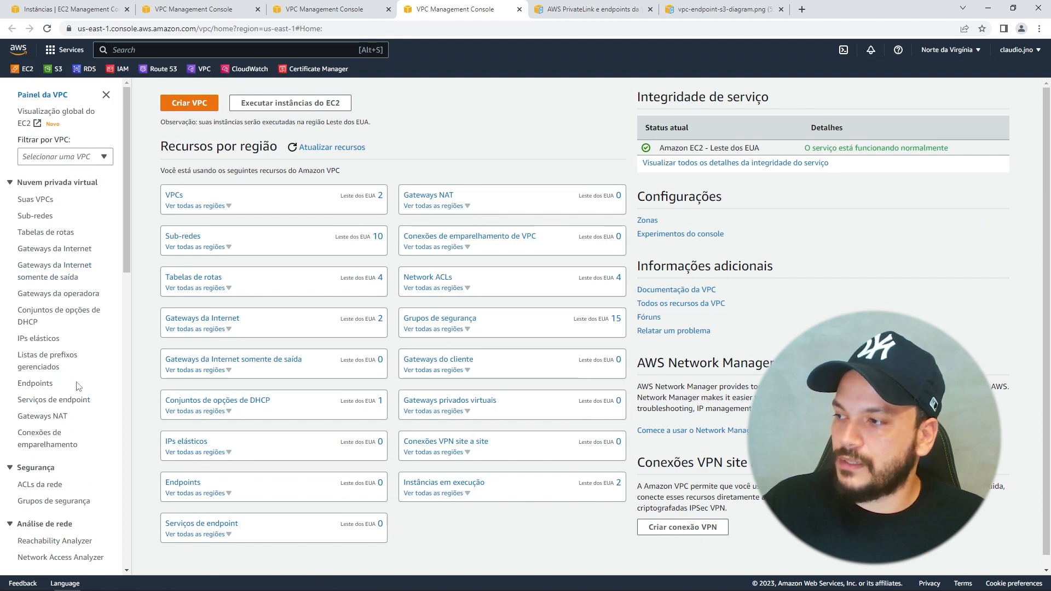
pyautogui.moveTo(53, 384); pyautogui.dragTo(17, 385)
pyautogui.click(34, 384)
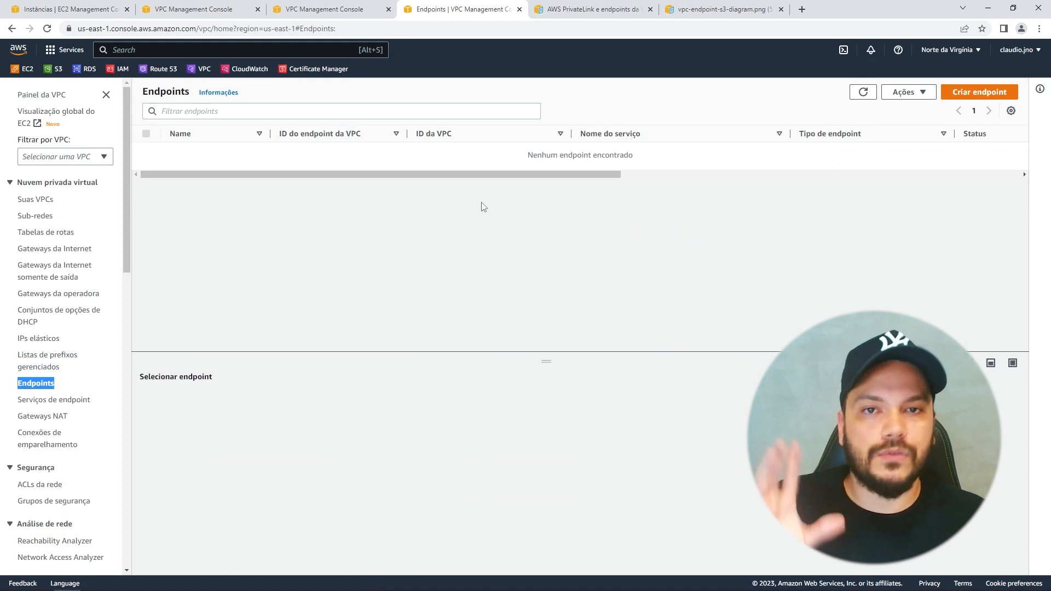
# Start creating a VPC endpoint with the name tag "acessos3", keeping the service category Serviços da AWS
pyautogui.click(969, 92)
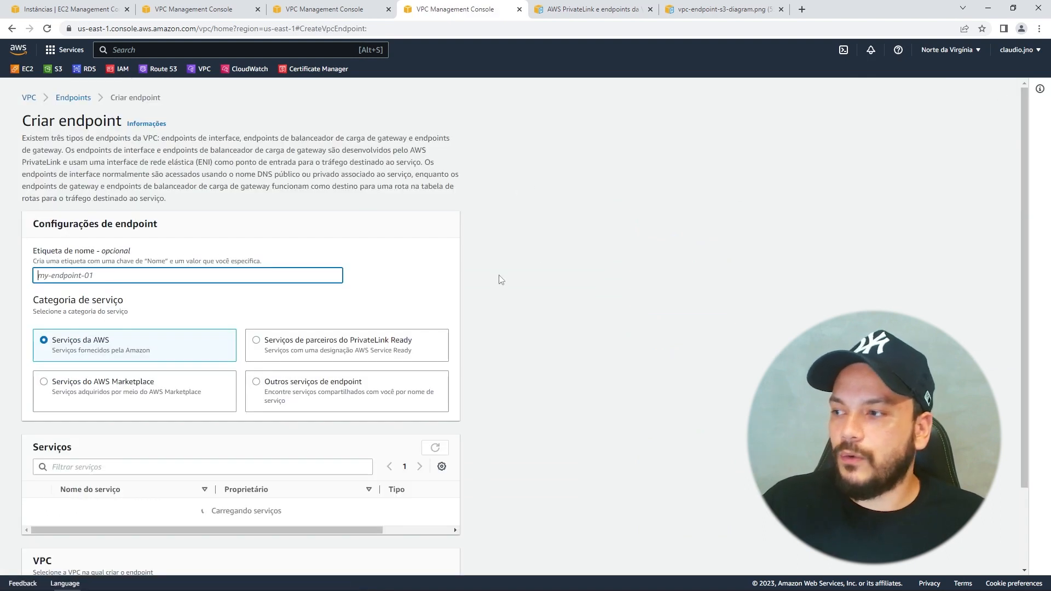
pyautogui.write('acessos3')
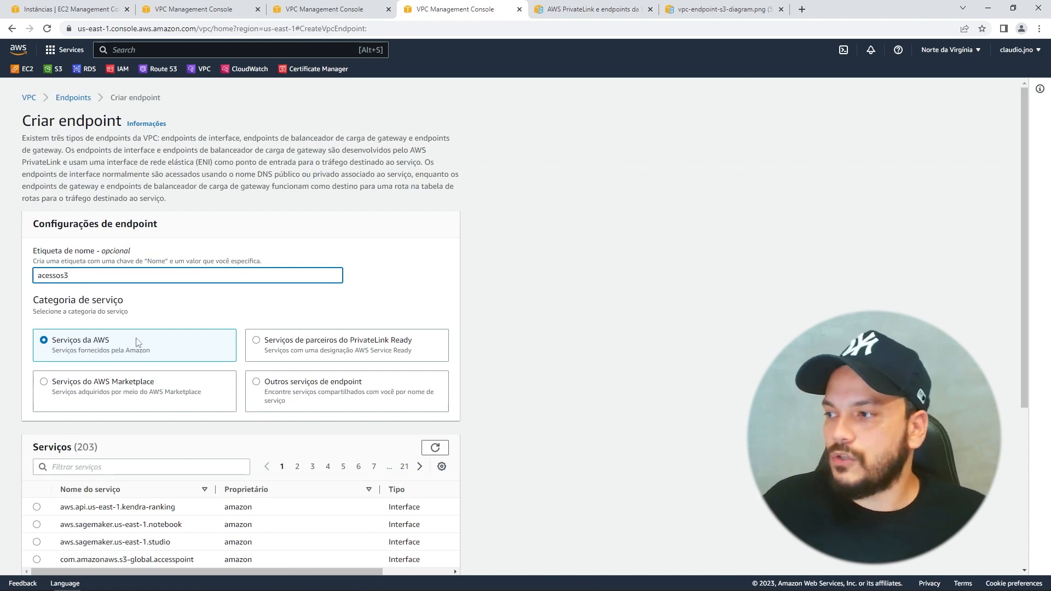
pyautogui.moveTo(110, 340); pyautogui.dragTo(53, 340)
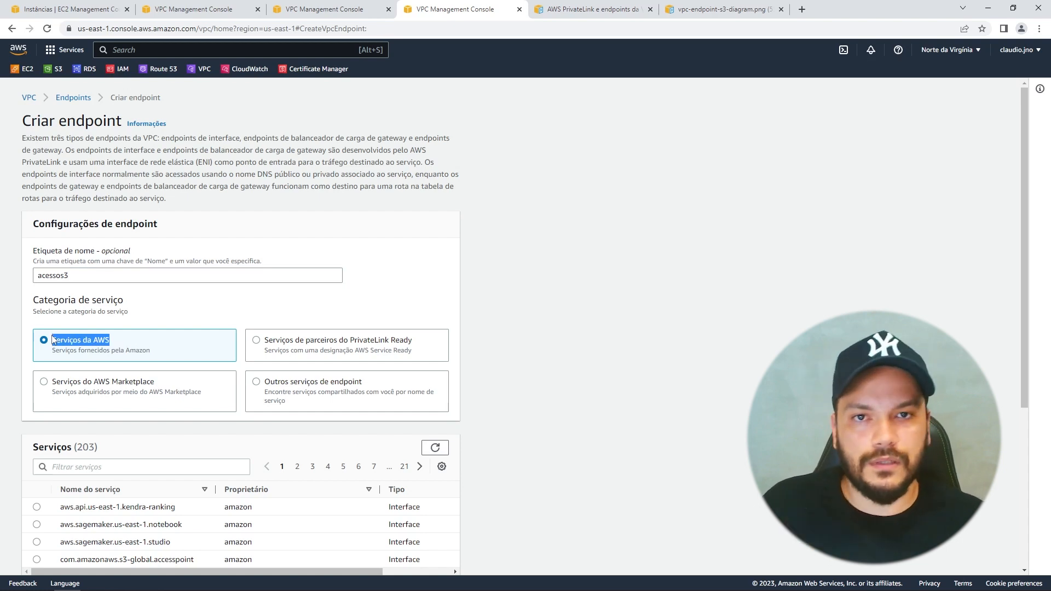
pyautogui.scroll(-2, 153, 382)
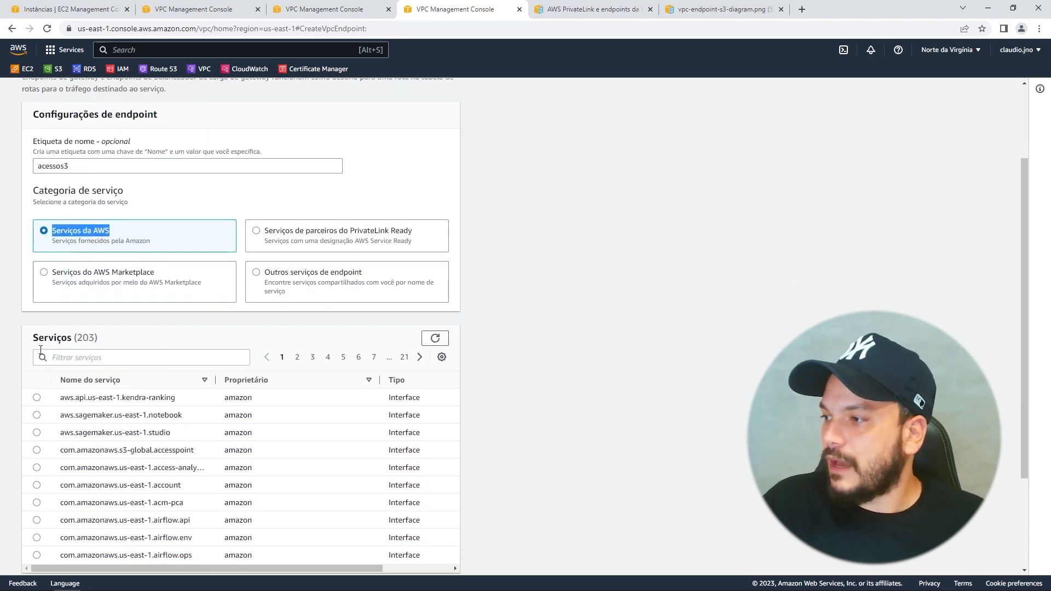
pyautogui.moveTo(98, 339); pyautogui.dragTo(78, 335)
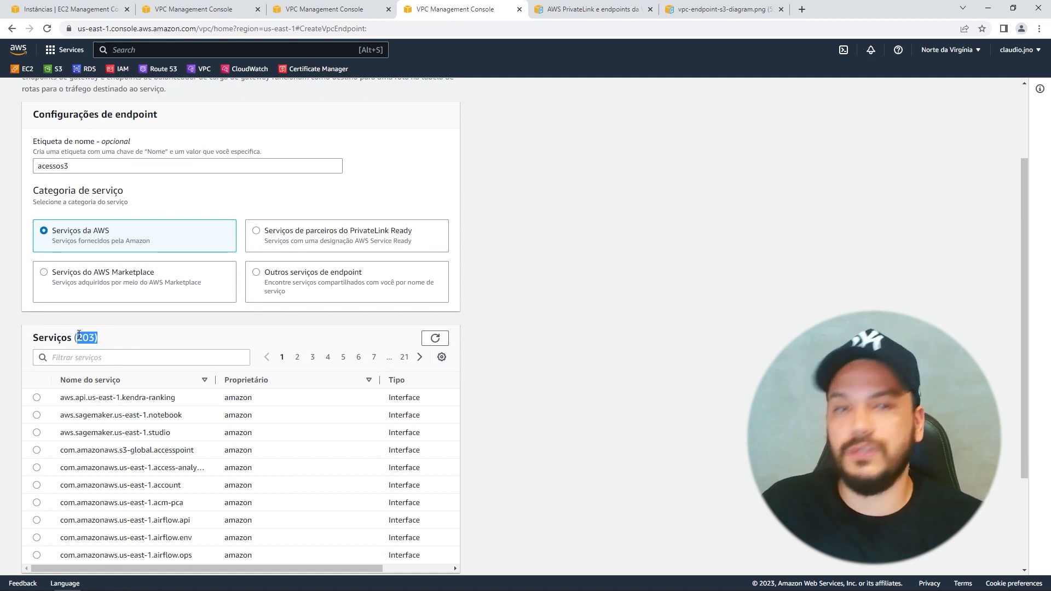
# Filter the endpoint services by "s3" and select com.amazonaws.us-east-1.s3 of type Gateway
pyautogui.click(80, 357)
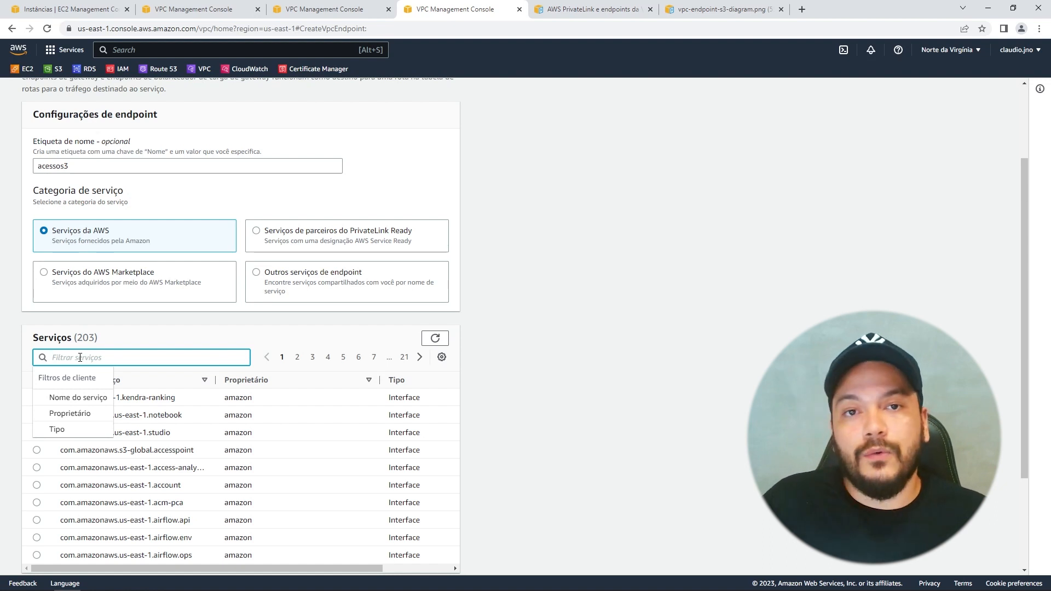
pyautogui.write('s3')
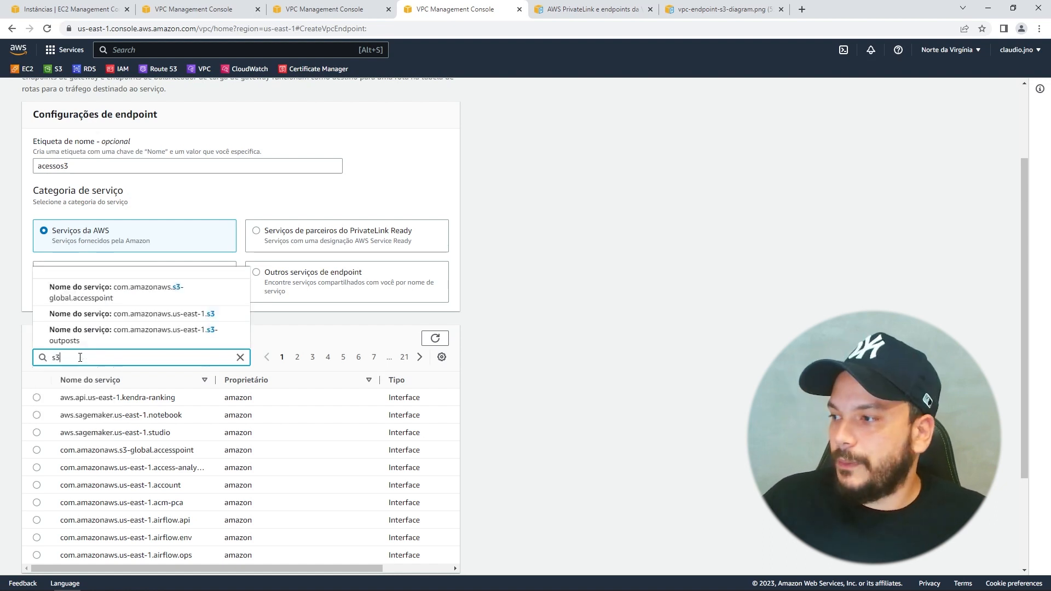
pyautogui.press('Return')
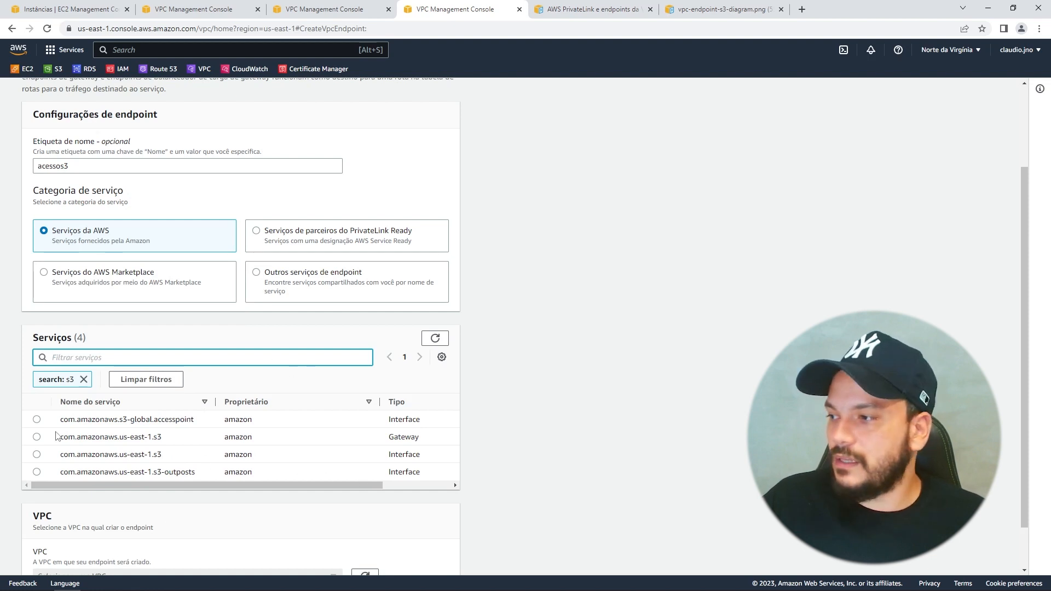
pyautogui.moveTo(59, 436); pyautogui.dragTo(429, 464)
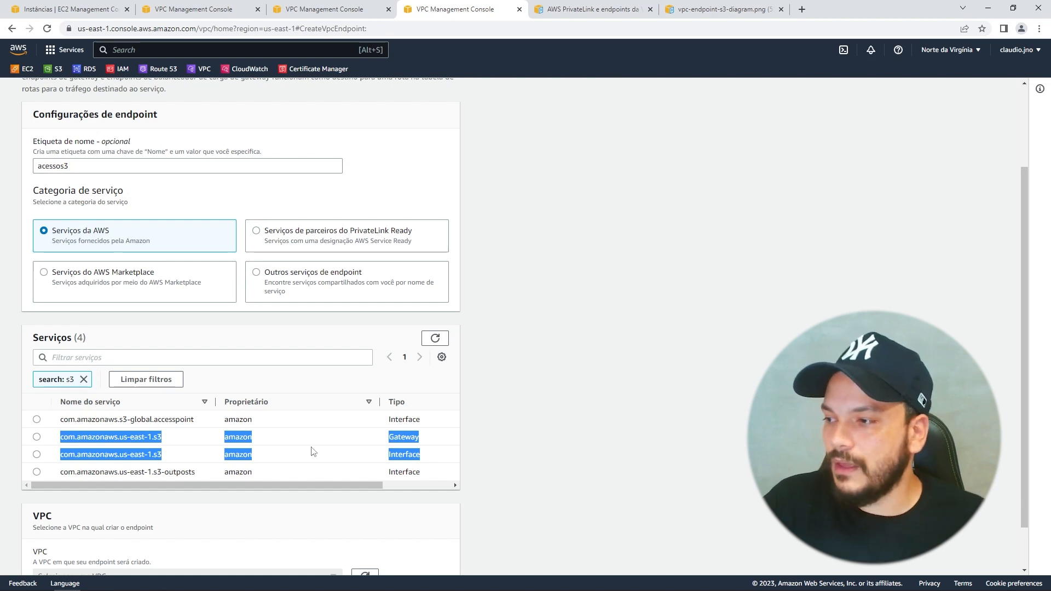
pyautogui.click(416, 437)
pyautogui.moveTo(426, 438); pyautogui.dragTo(379, 436)
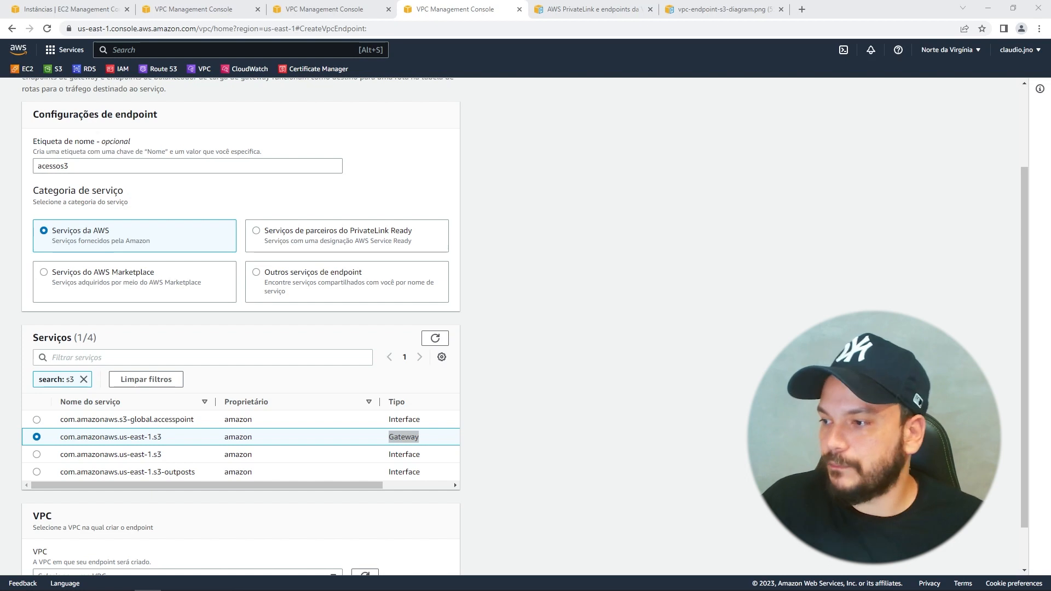
pyautogui.scroll(-1, 476, 429)
pyautogui.scroll(-1, 480, 433)
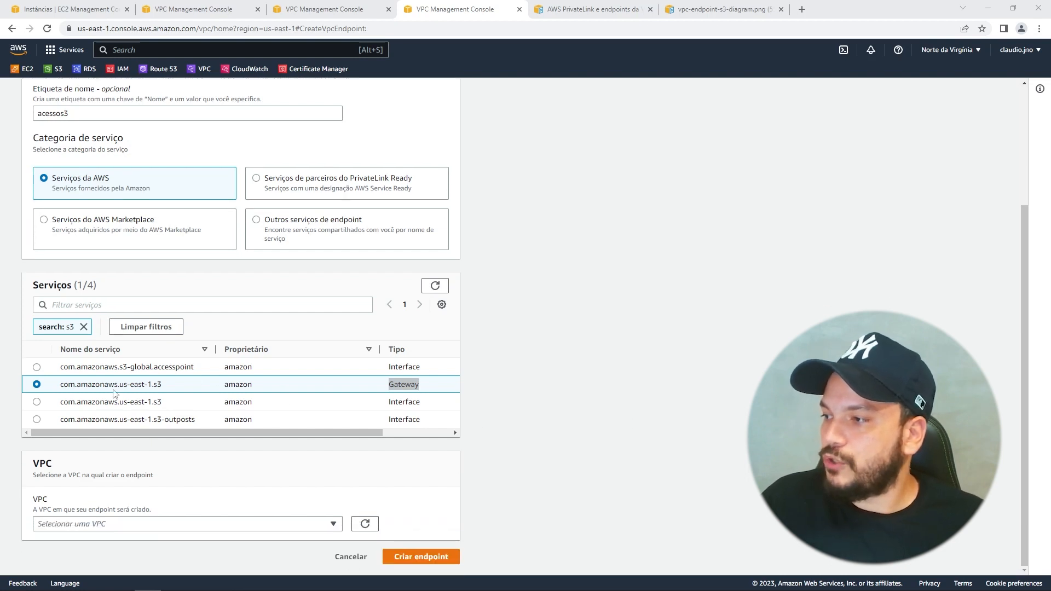
pyautogui.click(417, 386)
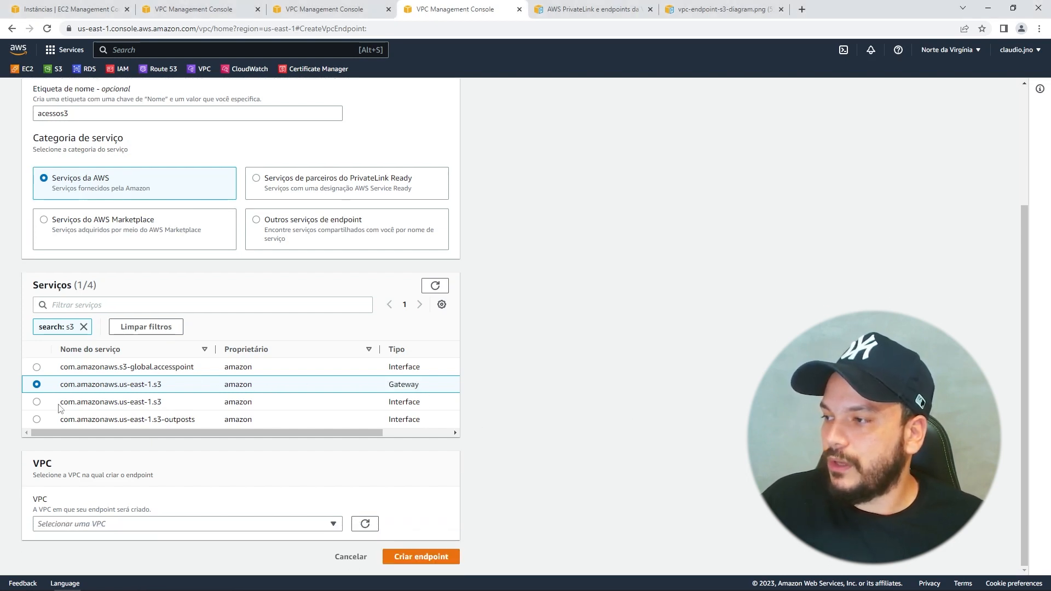
# Choose vpc-curso as the endpoint's VPC and associate the rt-priv route table with it
pyautogui.click(109, 524)
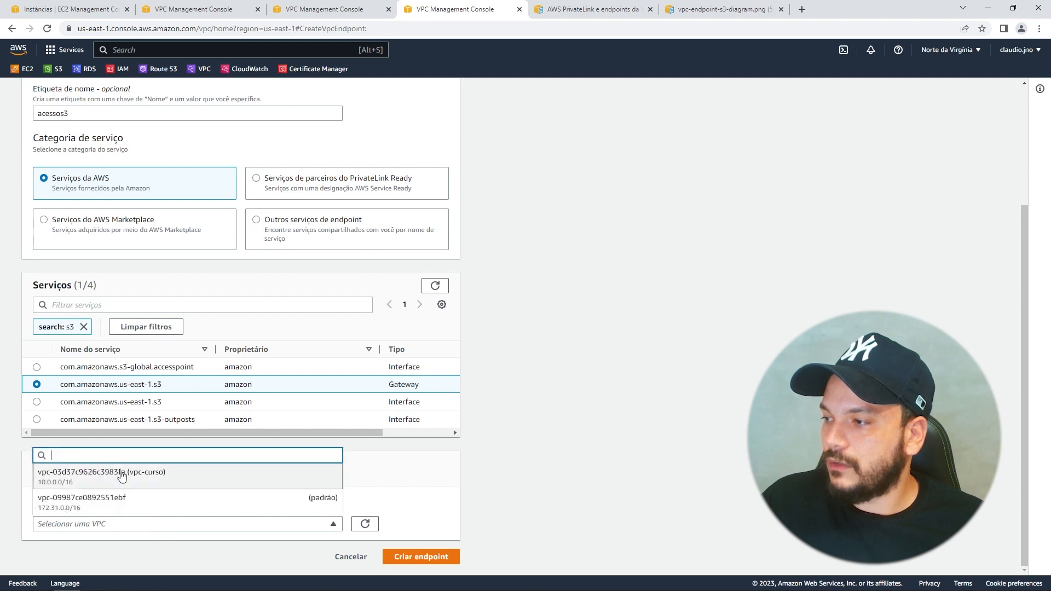
pyautogui.click(122, 475)
pyautogui.scroll(-2, 245, 460)
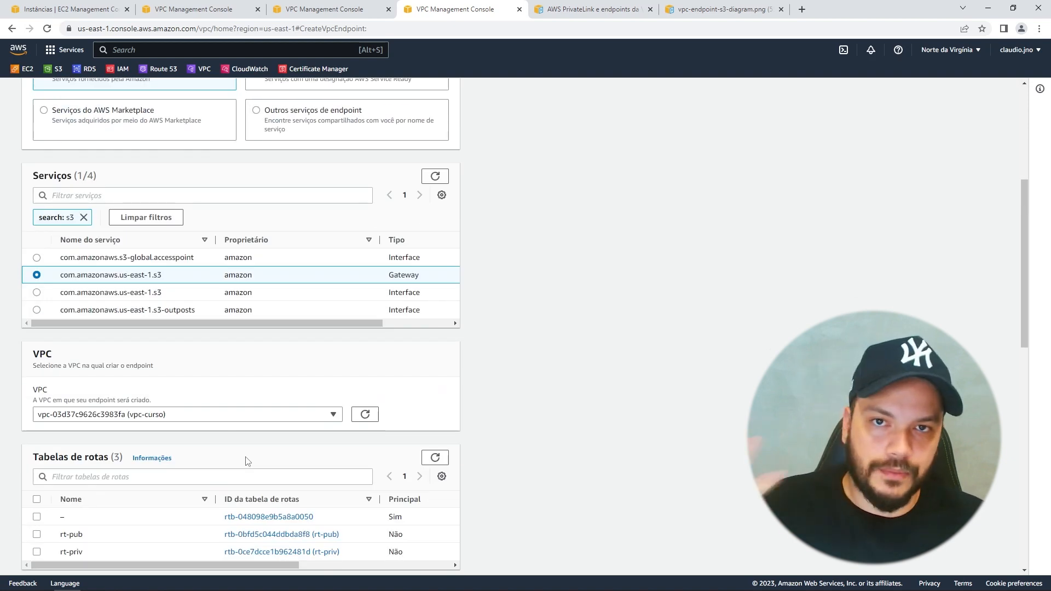
pyautogui.scroll(-3, 248, 463)
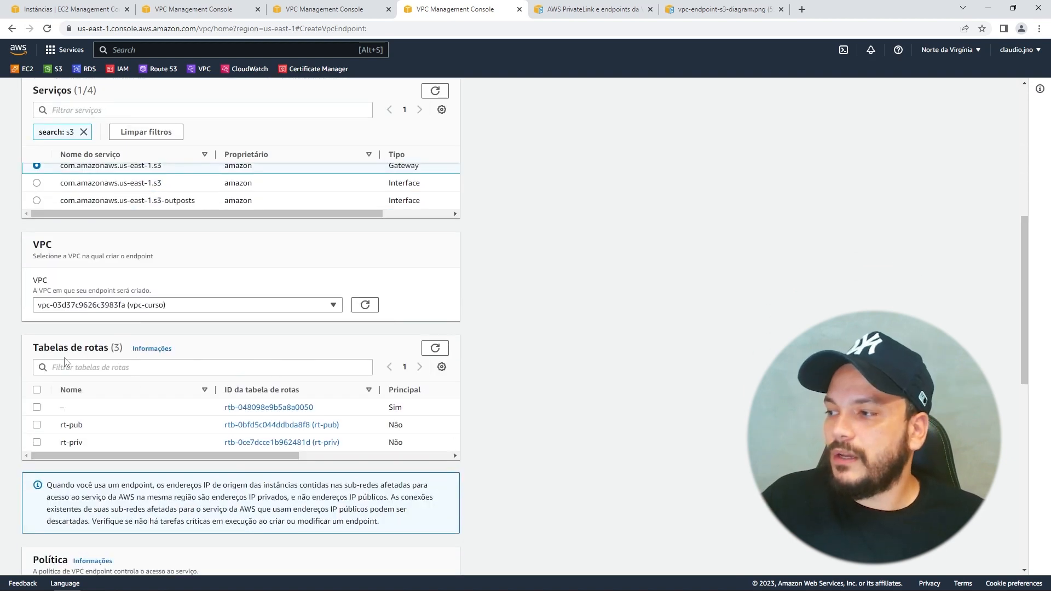
pyautogui.moveTo(32, 349); pyautogui.dragTo(109, 349)
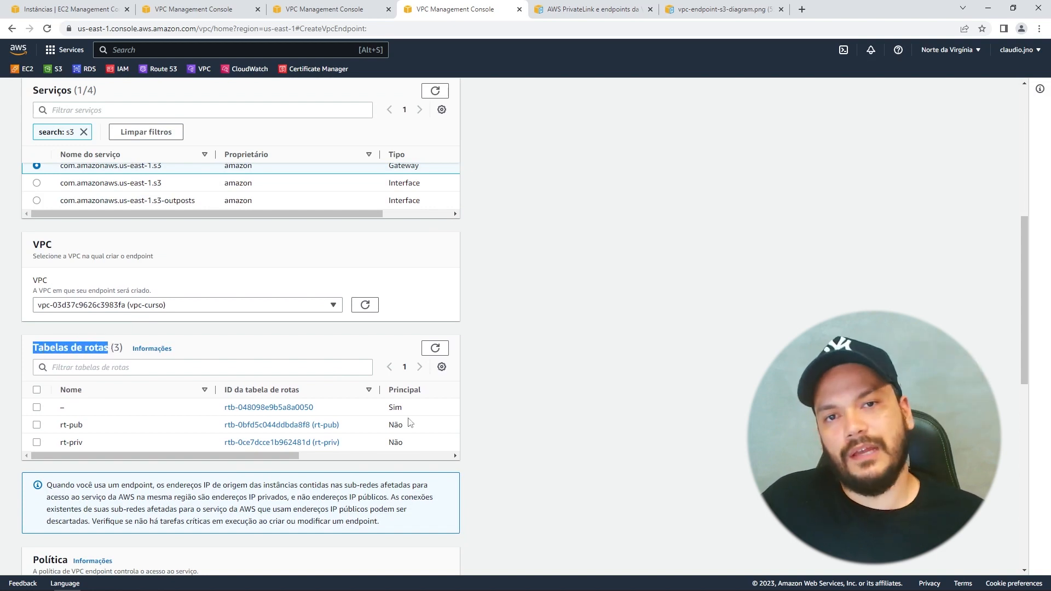
pyautogui.click(37, 442)
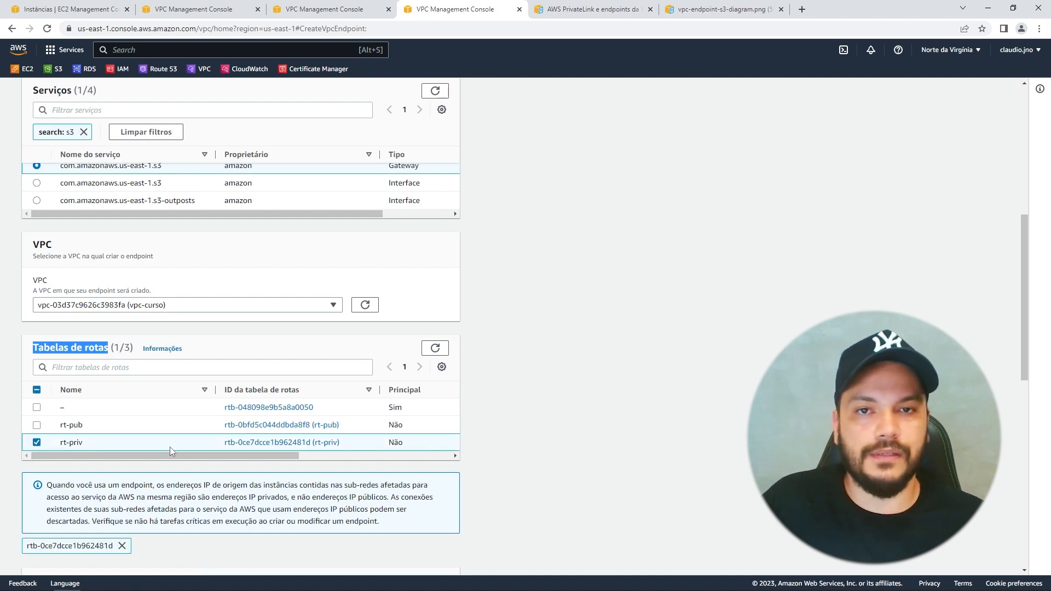
# Keep the Acesso total policy and the Name tag, and create the endpoint
pyautogui.scroll(-5, 177, 447)
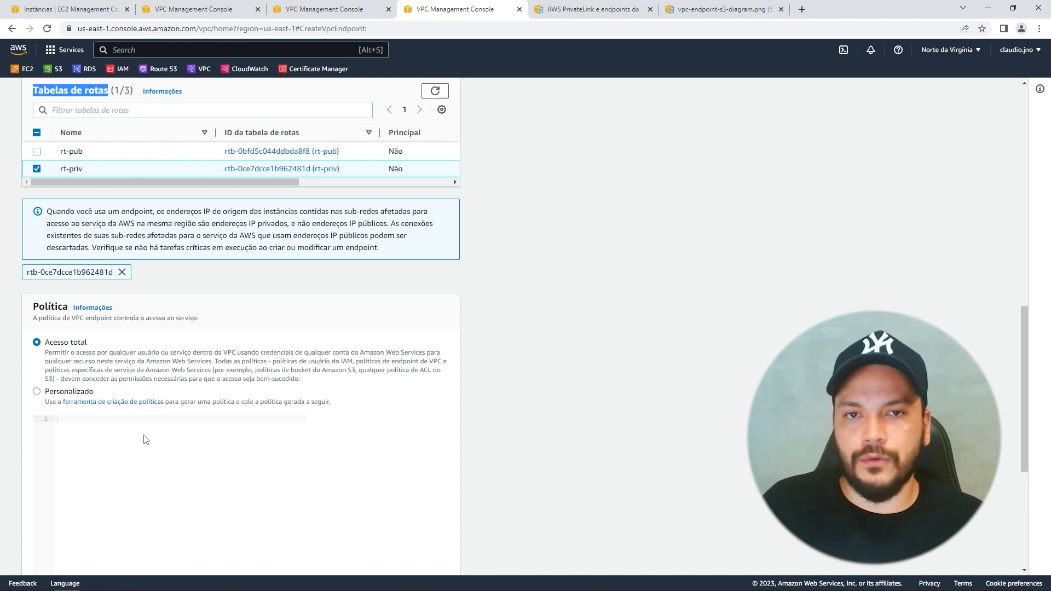
pyautogui.scroll(-5, 145, 440)
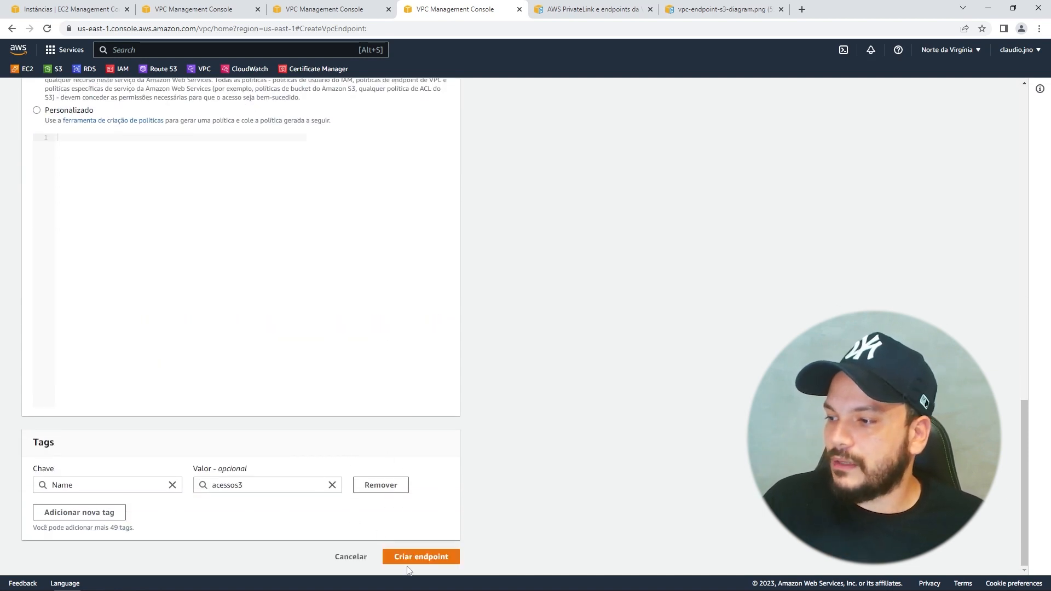
pyautogui.click(409, 562)
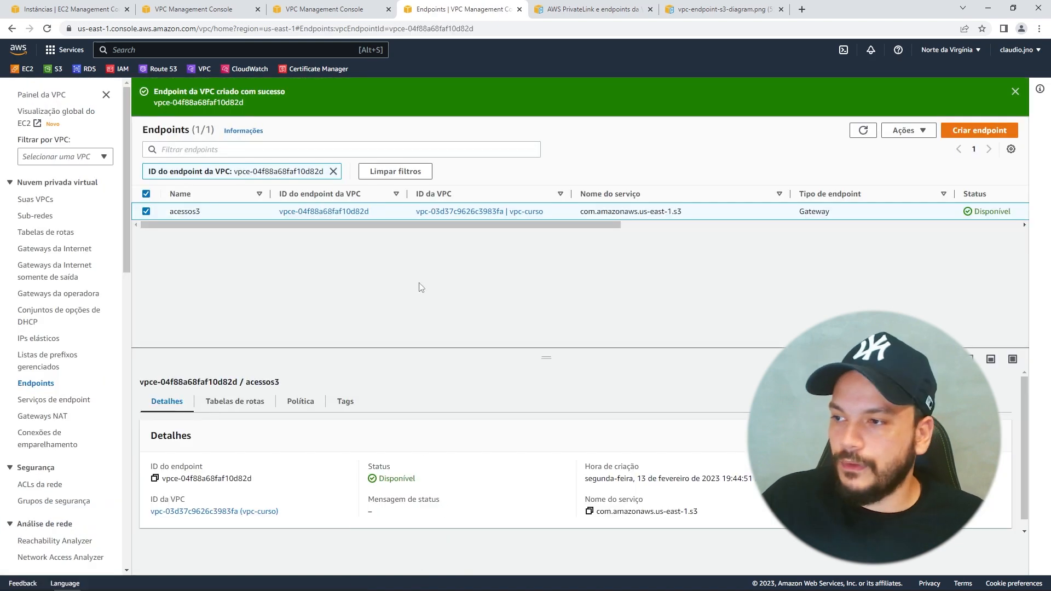
# Open the route table linked to the acessos3 endpoint in a new browser tab and switch to that tab
pyautogui.moveTo(1010, 211); pyautogui.dragTo(973, 212)
pyautogui.moveTo(539, 224); pyautogui.dragTo(948, 232)
pyautogui.moveTo(933, 194); pyautogui.dragTo(874, 196)
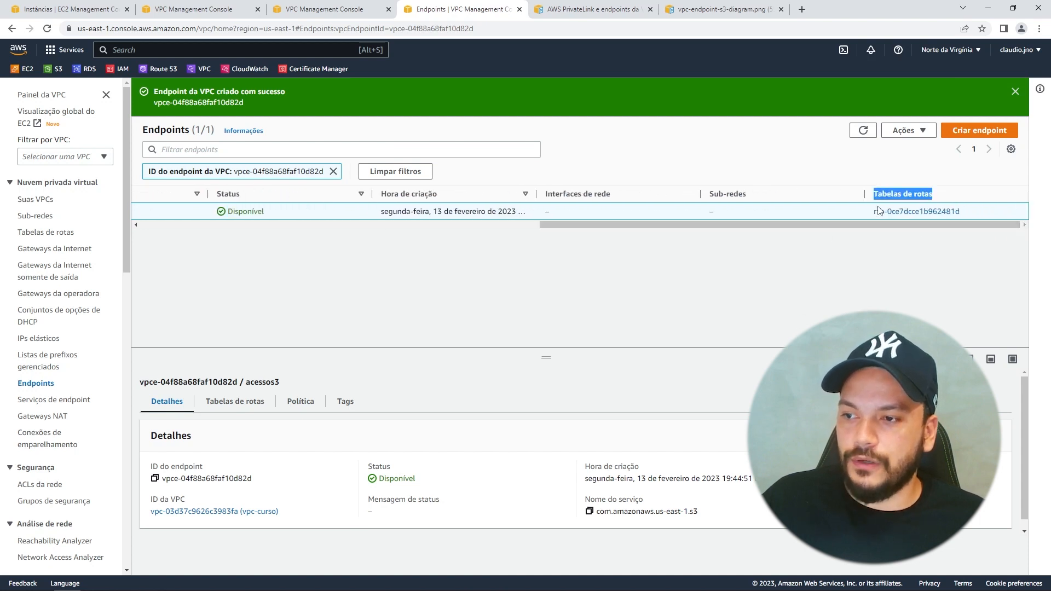
pyautogui.keyDown('ctrl'); pyautogui.click(909, 211); pyautogui.keyUp('ctrl')
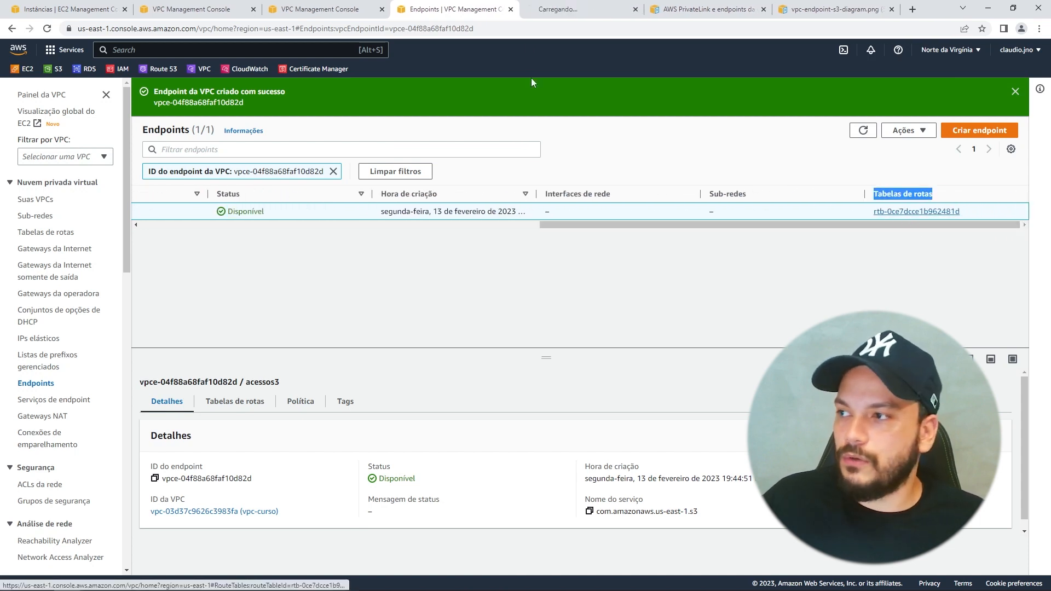
pyautogui.click(547, 9)
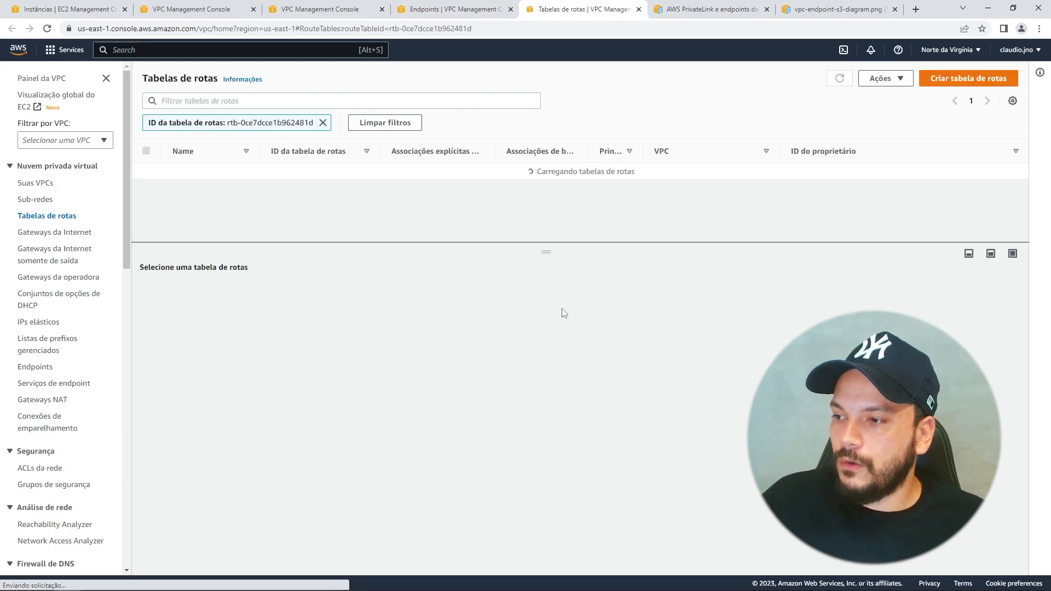
# Show the routes of the rt-priv route table and examine the route that targets the VPC endpoint
pyautogui.moveTo(540, 265); pyautogui.dragTo(254, 243)
pyautogui.click(219, 301)
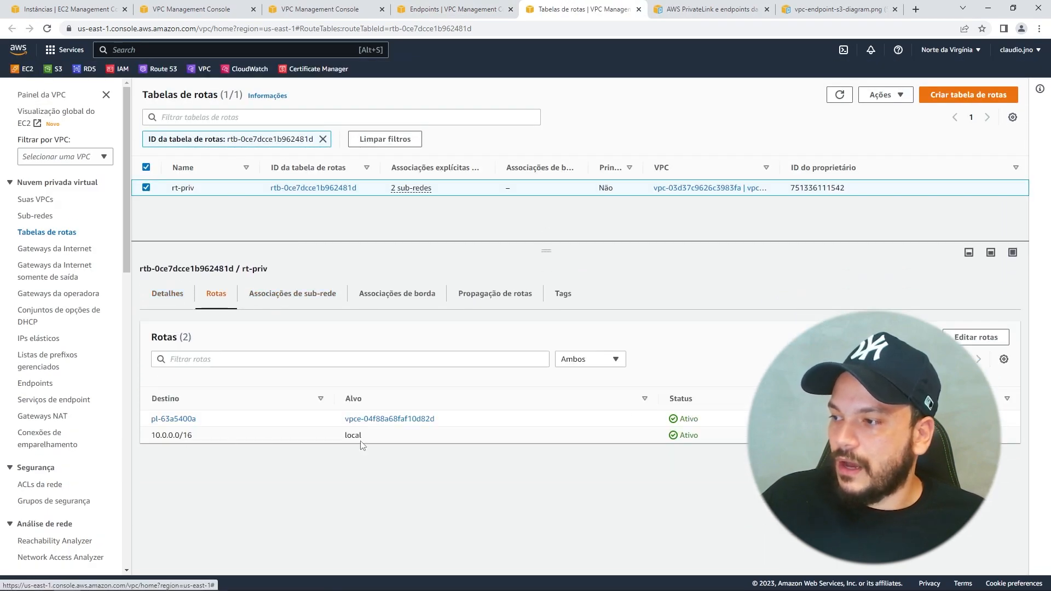
pyautogui.moveTo(702, 420); pyautogui.dragTo(151, 421)
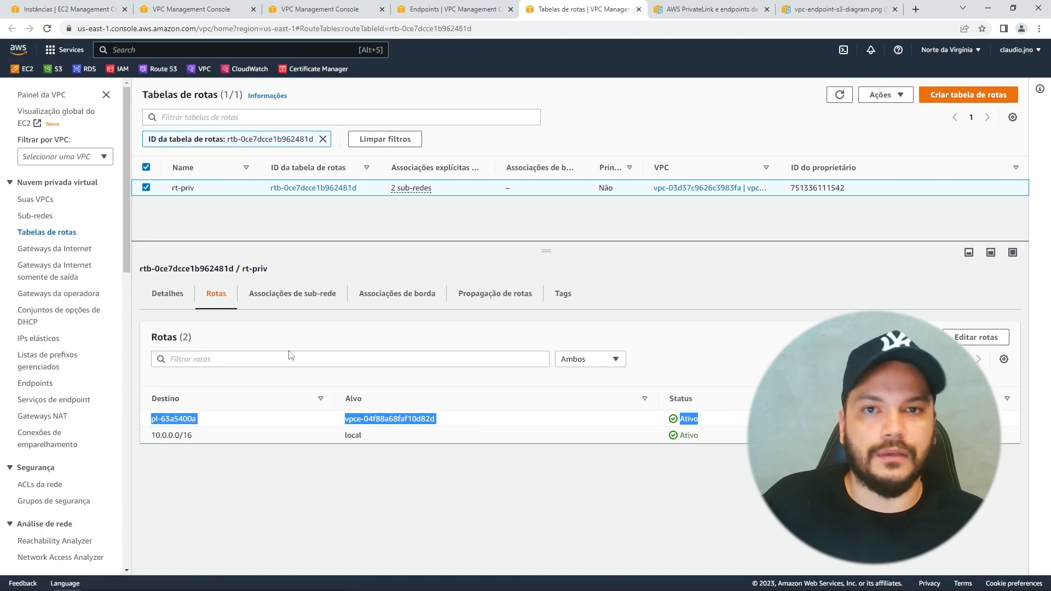
pyautogui.click(170, 462)
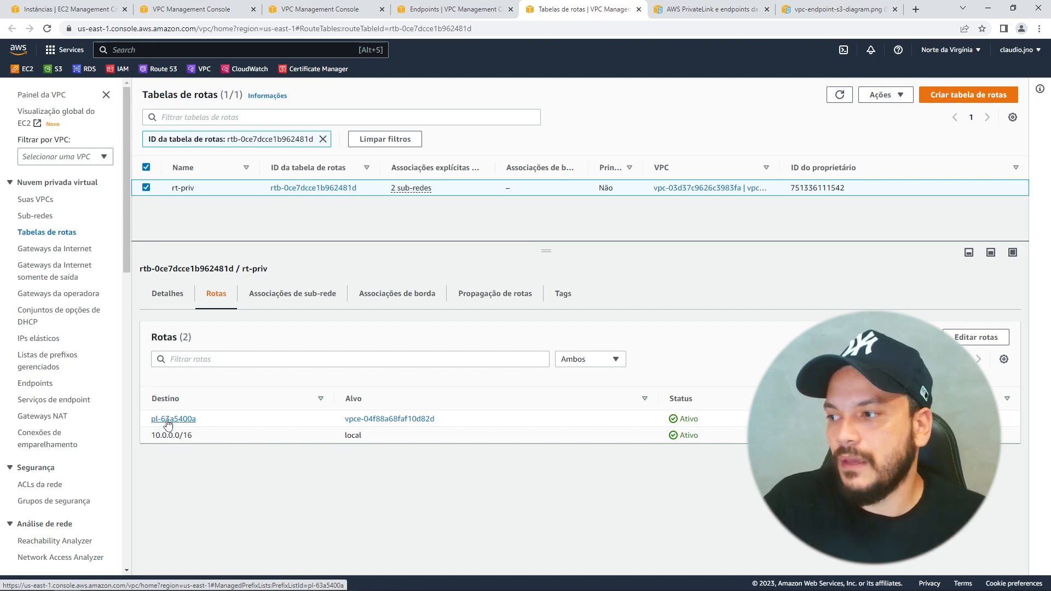
# Open the managed prefix list targeted by the rt-priv endpoint route in a new browser tab and widen its name column to read the full name
pyautogui.keyDown('ctrl'); pyautogui.click(168, 422); pyautogui.keyUp('ctrl')
pyautogui.click(624, 9)
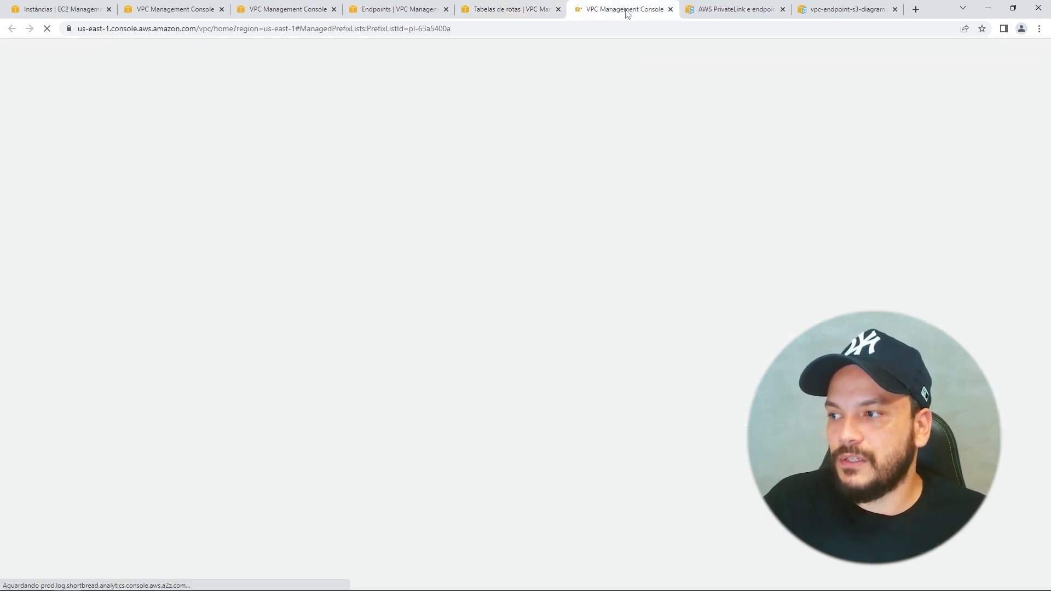
pyautogui.click(241, 186)
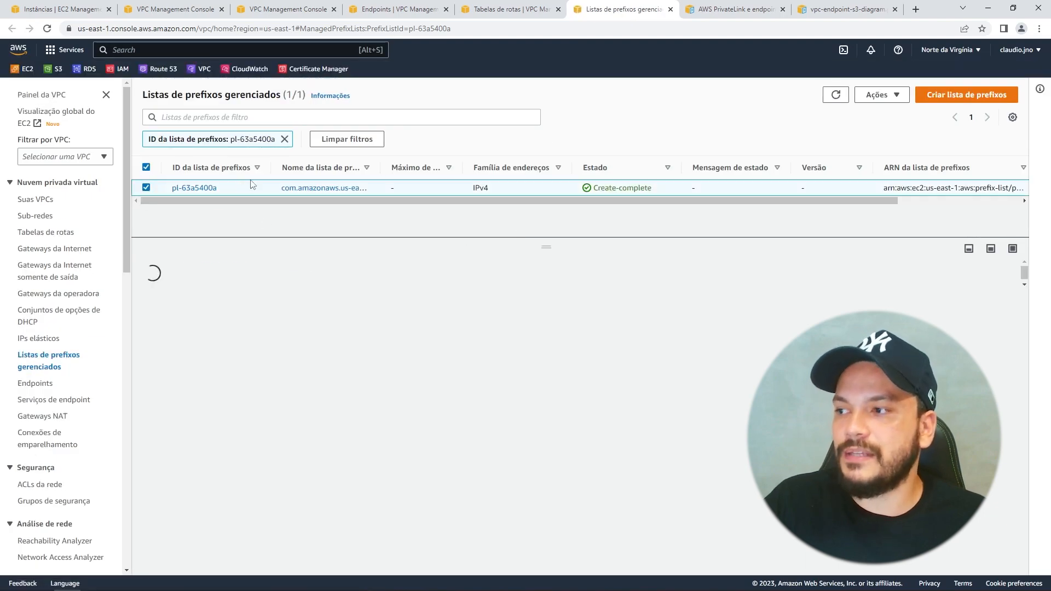
pyautogui.moveTo(379, 169); pyautogui.dragTo(519, 169)
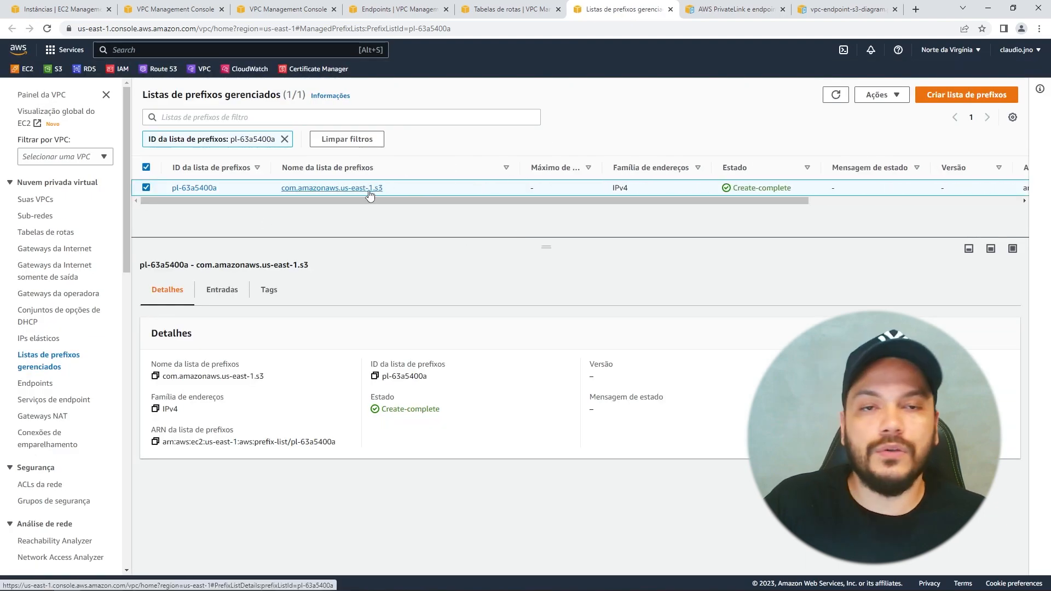
# Show the entries of the S3 managed prefix list and highlight all its CIDR ranges
pyautogui.click(229, 290)
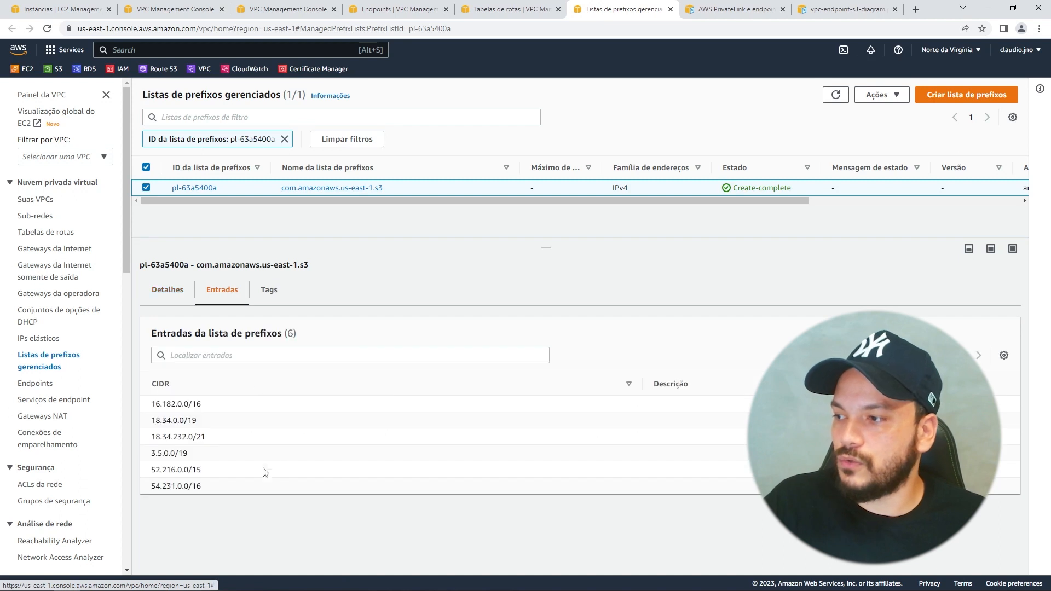
pyautogui.moveTo(232, 488); pyautogui.dragTo(151, 403)
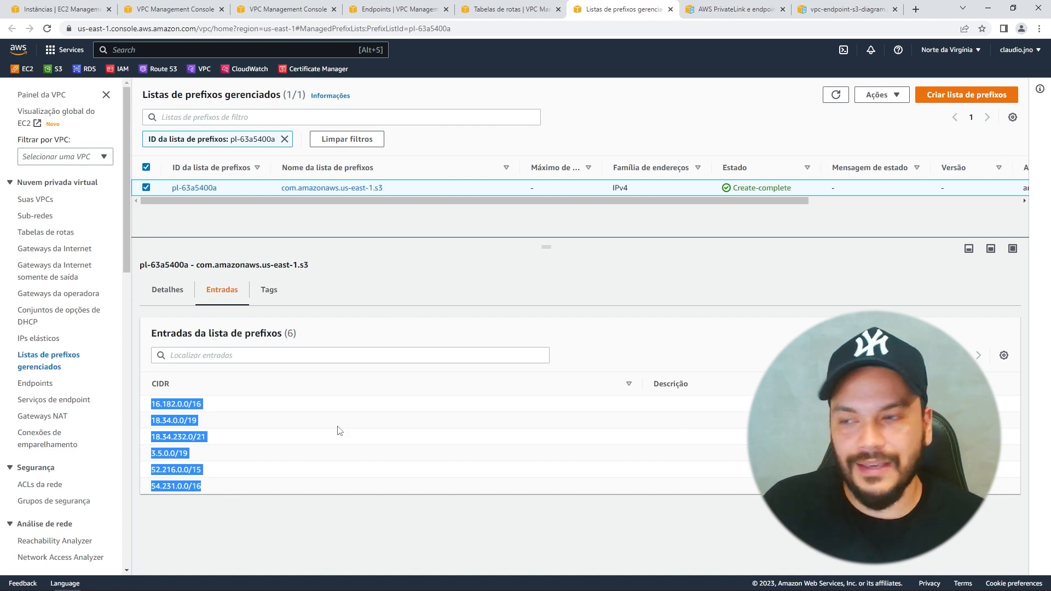
pyautogui.moveTo(226, 495); pyautogui.dragTo(150, 409)
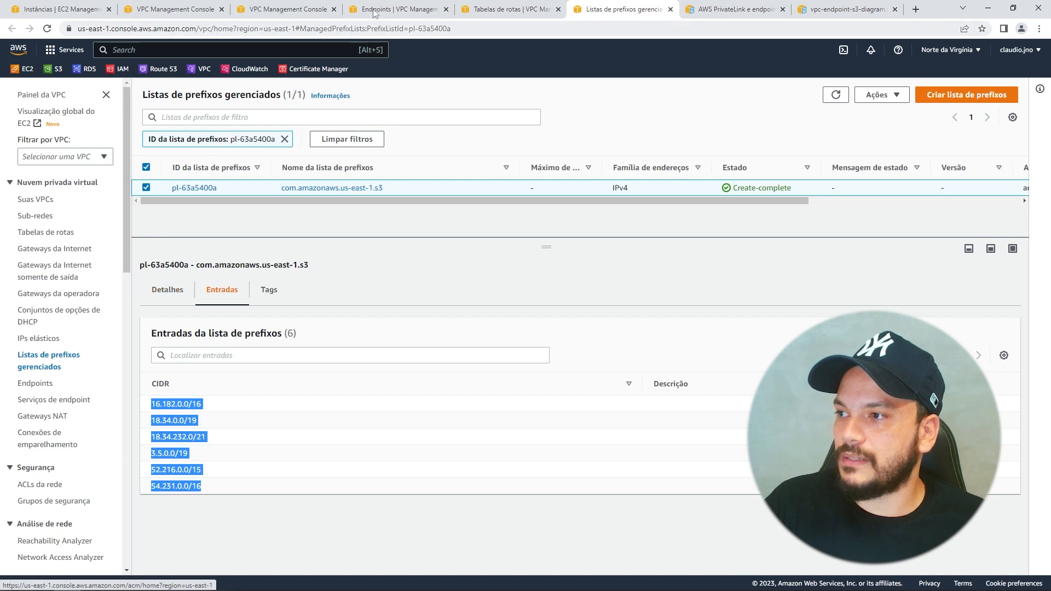
# Return to the rt-priv route table's browser tab and examine the VPC endpoint target of the prefix list route
pyautogui.click(489, 12)
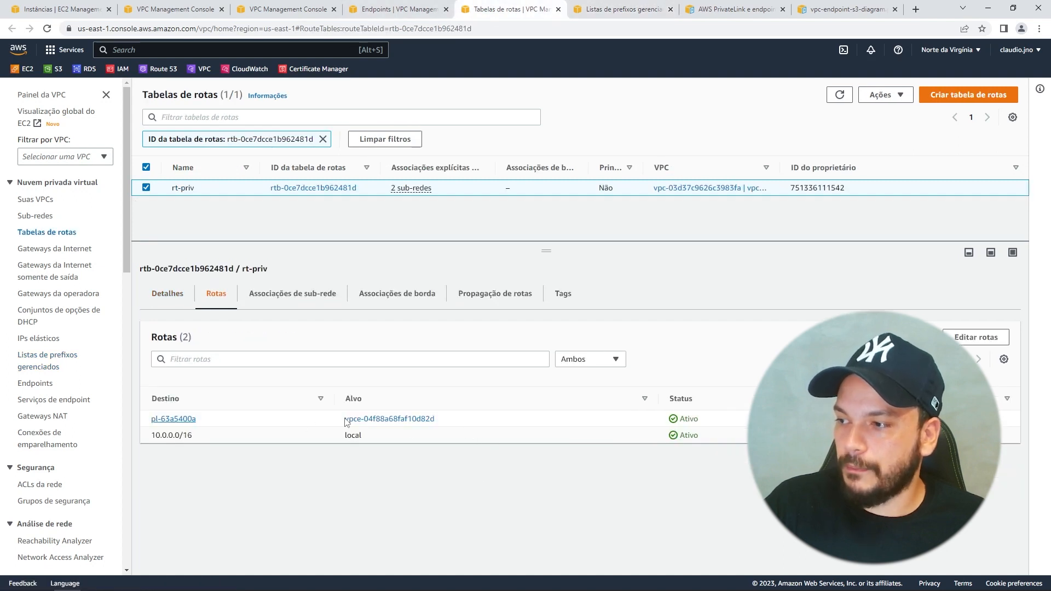
pyautogui.moveTo(468, 420); pyautogui.dragTo(232, 424)
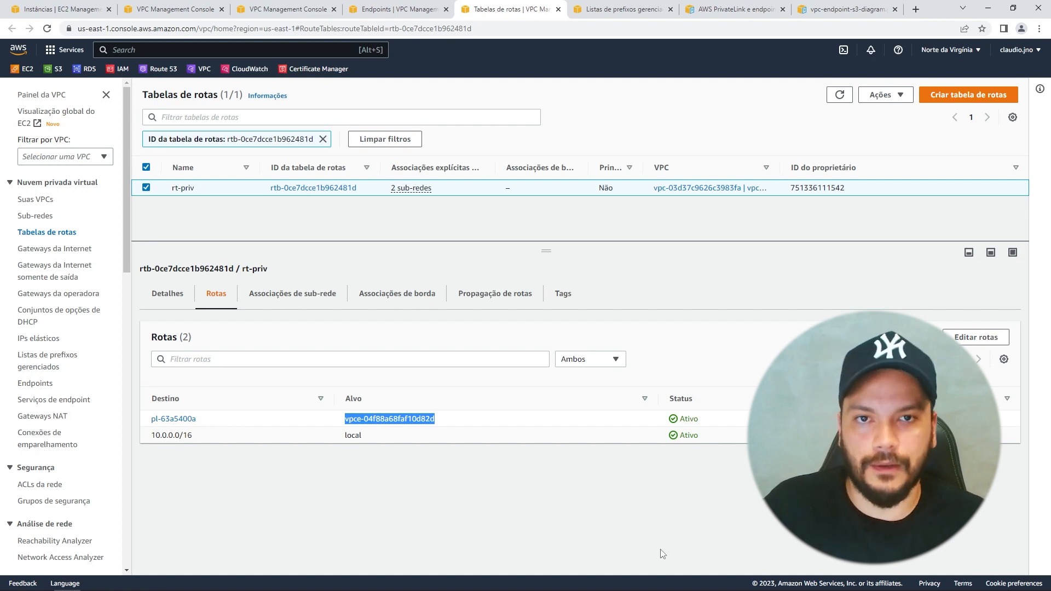
pyautogui.click(470, 415)
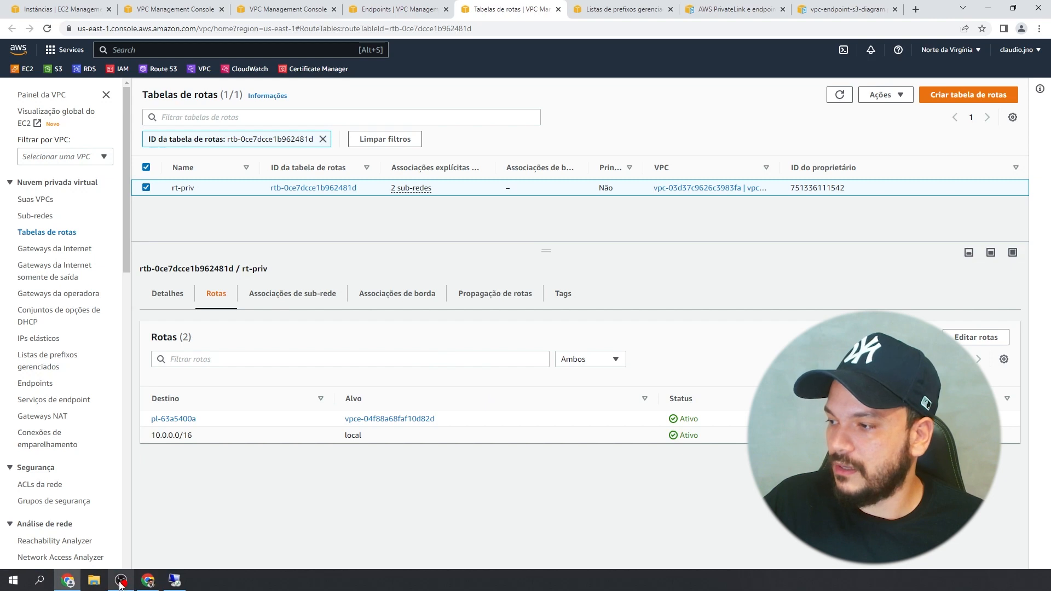
# Switch to the MobaXterm session in the remote desktop and run aws s3 ls on the private EC2 instance
pyautogui.click(174, 580)
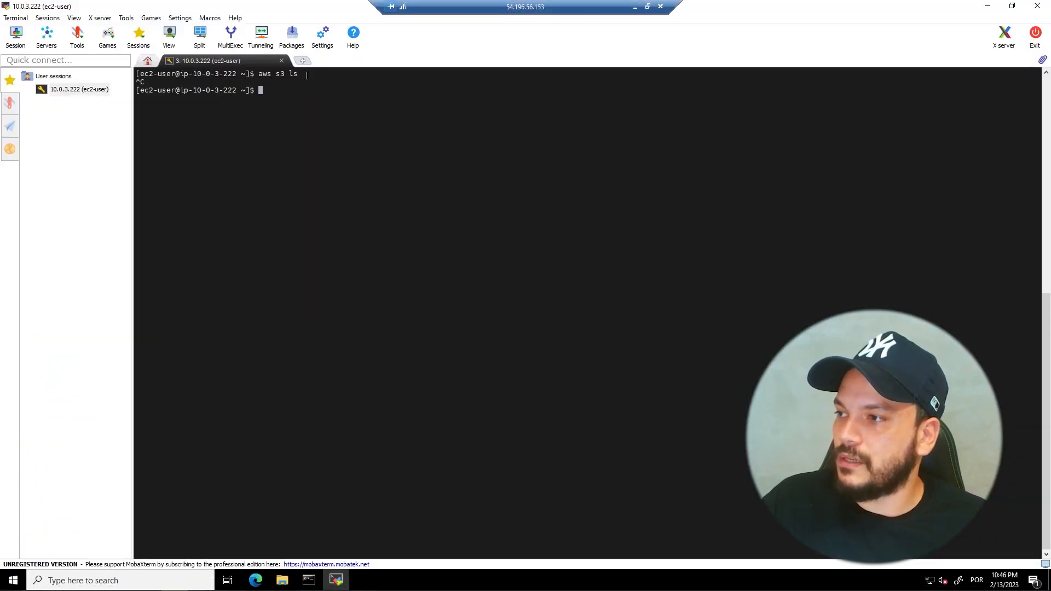
pyautogui.moveTo(307, 73); pyautogui.dragTo(255, 74)
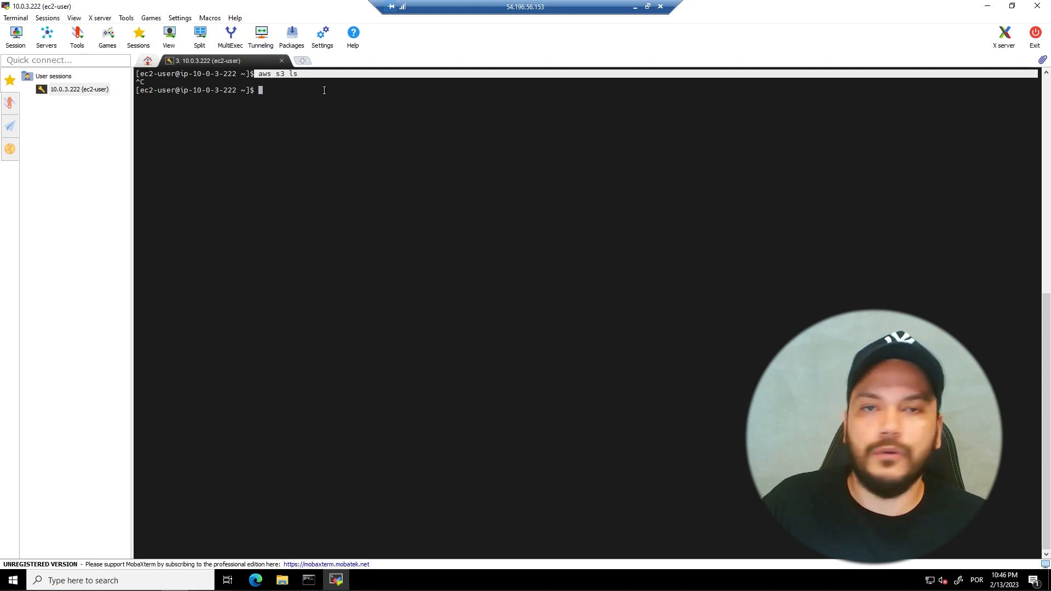
pyautogui.click(339, 125)
pyautogui.write('aws s3 ls')
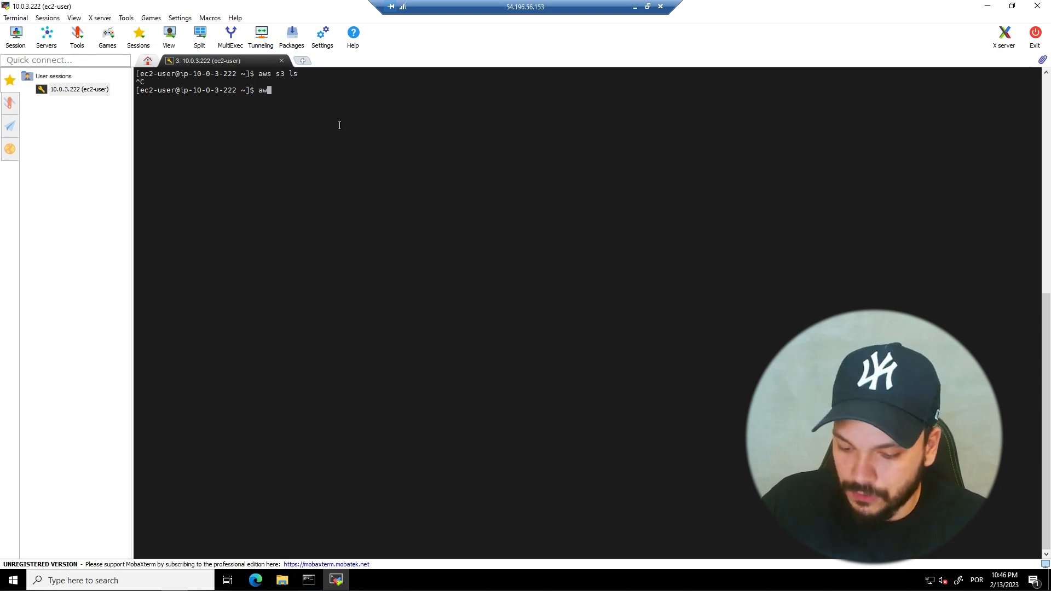
pyautogui.press('Return')
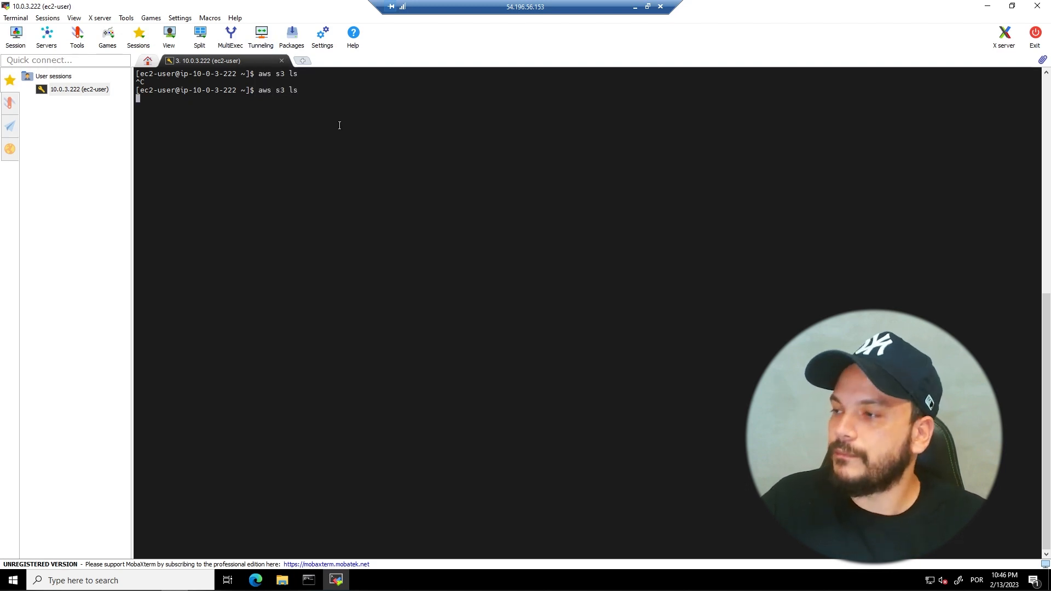